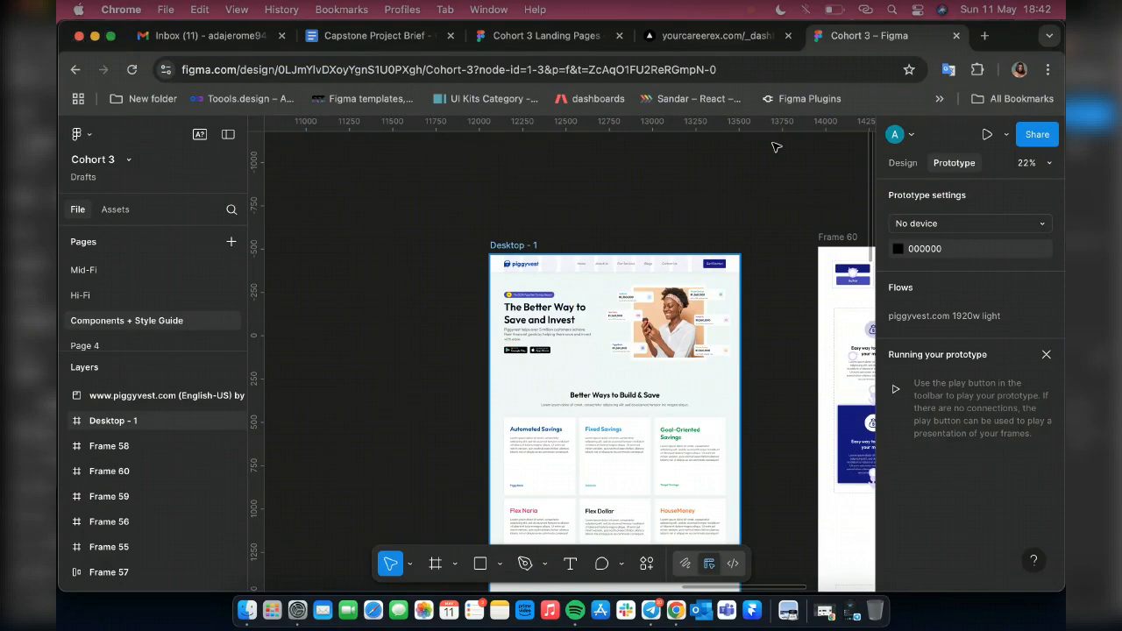
Select the Desktop - 1 frame and present its prototype
{"action": "left_click", "coordinate": [637, 254]}
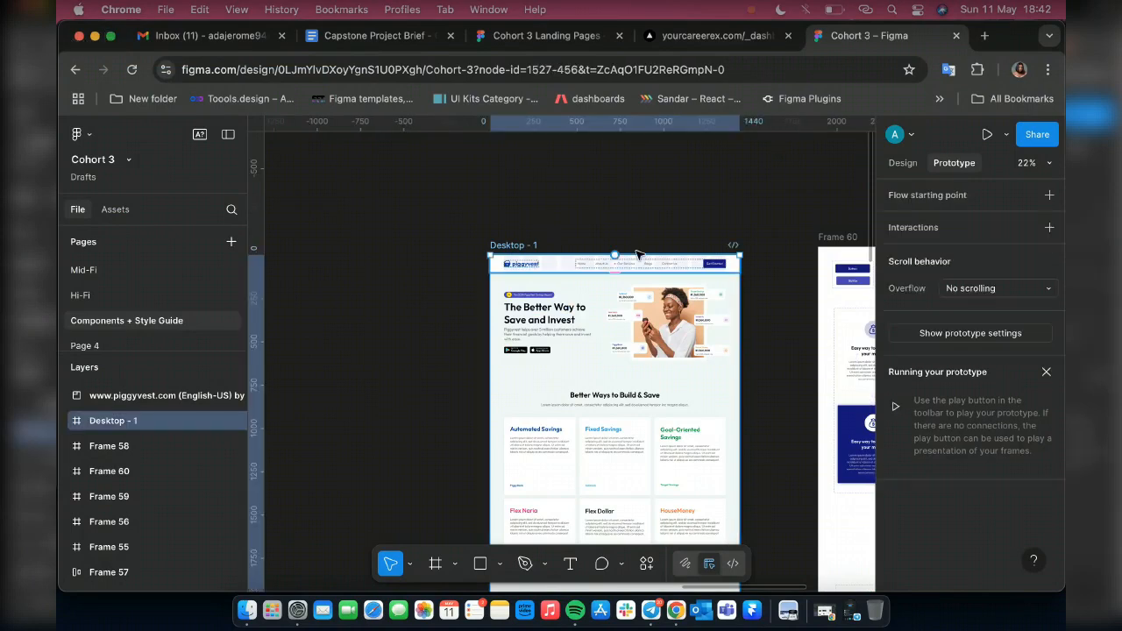
{"action": "left_click", "coordinate": [988, 136]}
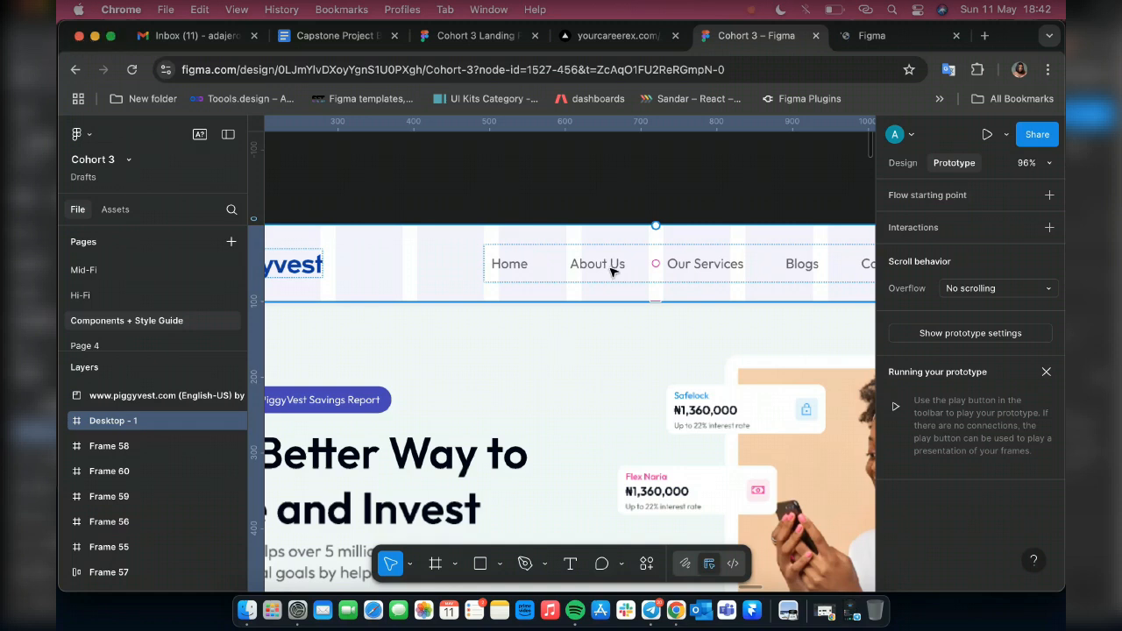
Look through the Desktop - 1 landing page from the header to the footer, examining its sections
{"action": "scroll", "coordinate": [683, 291], "scroll_direction": "down", "scroll_amount": 3}
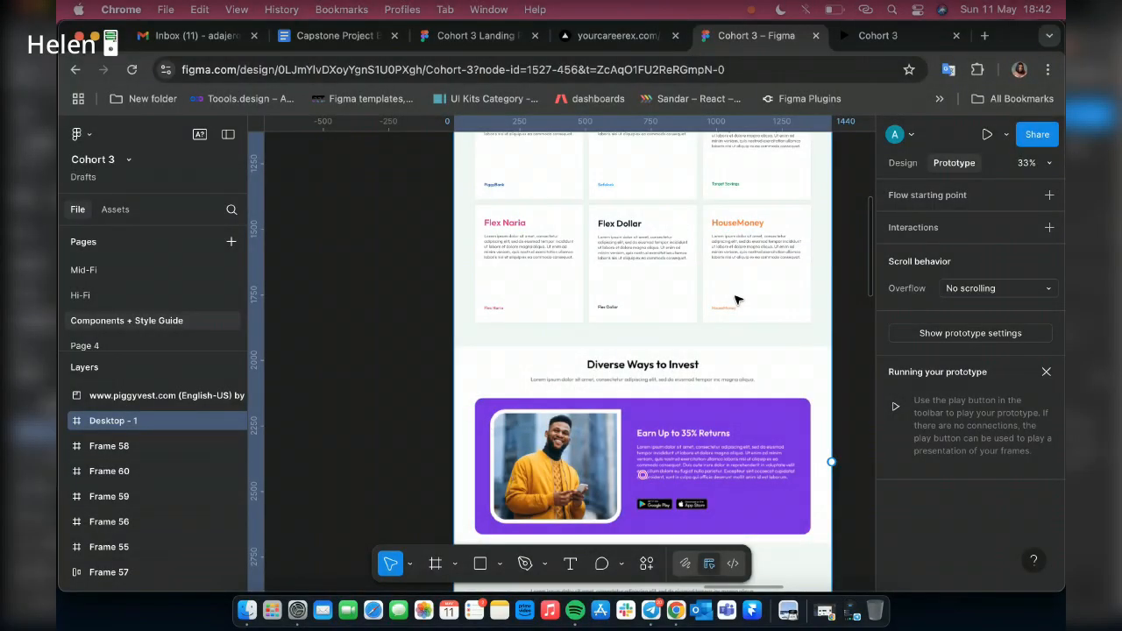
{"action": "scroll", "coordinate": [736, 300], "scroll_direction": "down", "scroll_amount": 2}
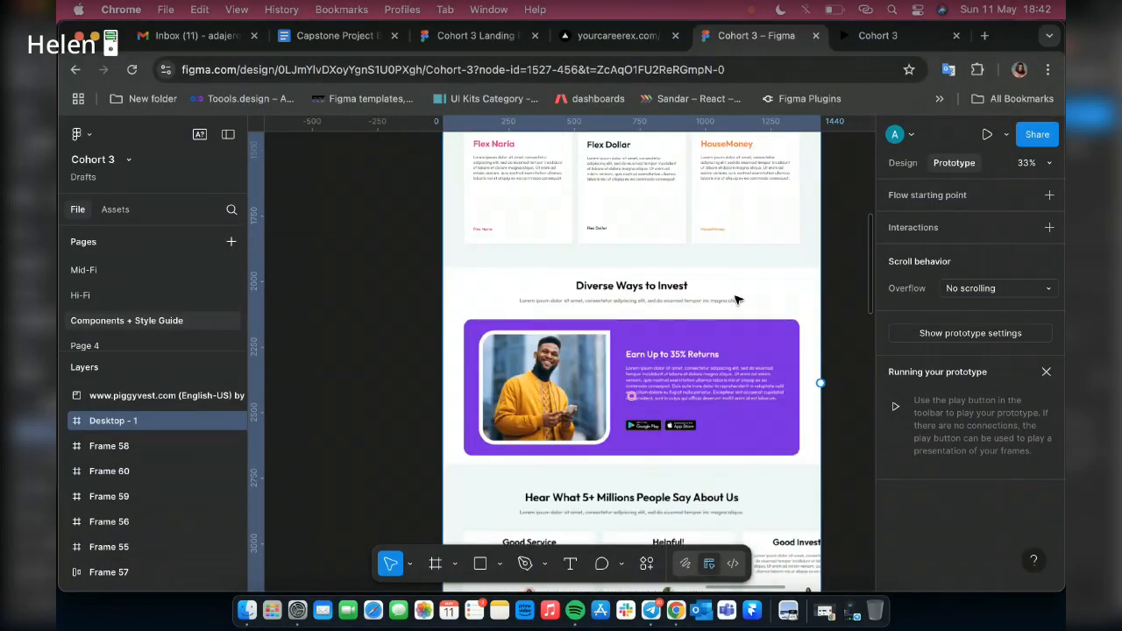
{"action": "scroll", "coordinate": [736, 301], "scroll_direction": "down", "scroll_amount": 2}
{"action": "scroll", "coordinate": [737, 301], "scroll_direction": "down", "scroll_amount": 2}
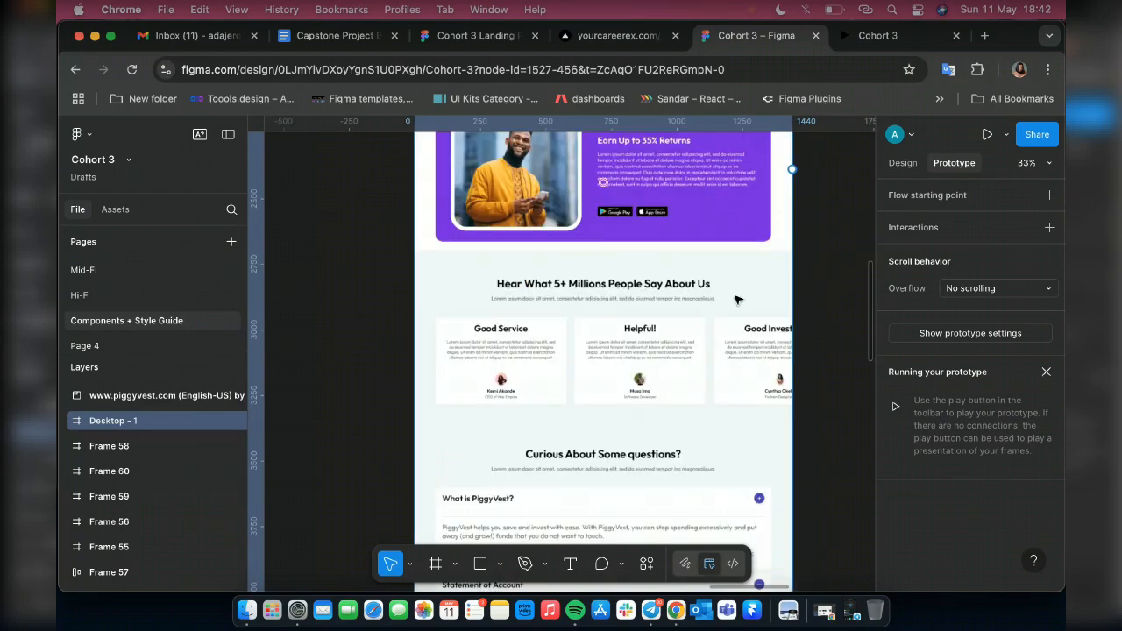
{"action": "scroll", "coordinate": [737, 301], "scroll_direction": "down", "scroll_amount": 2}
{"action": "scroll", "coordinate": [737, 301], "scroll_direction": "down", "scroll_amount": 5}
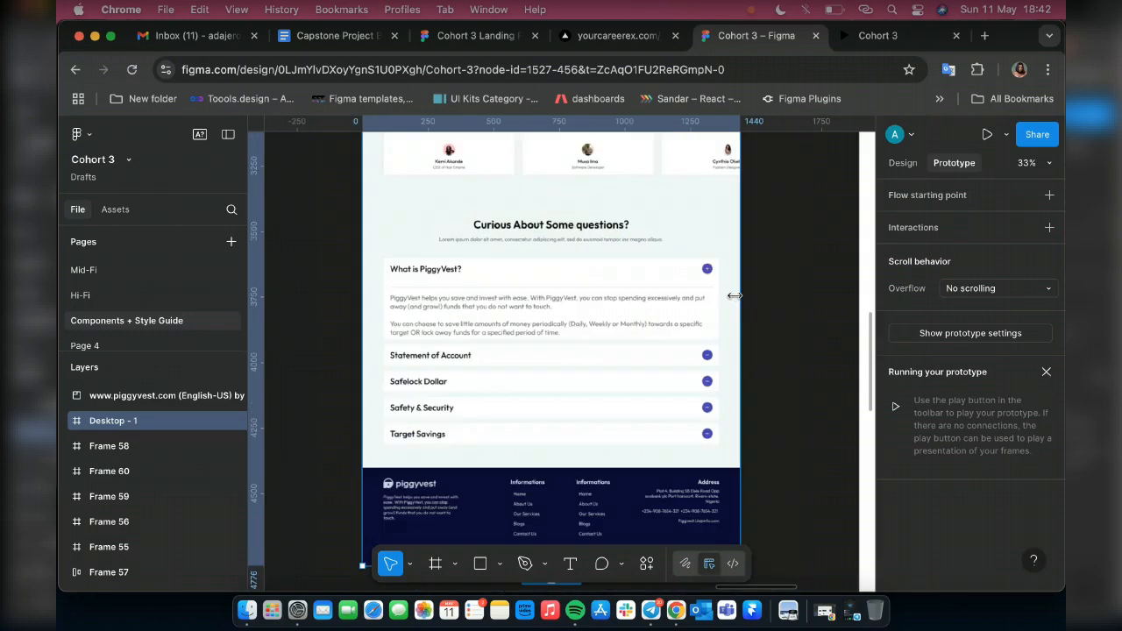
{"action": "scroll", "coordinate": [603, 400], "scroll_direction": "up", "scroll_amount": 3}
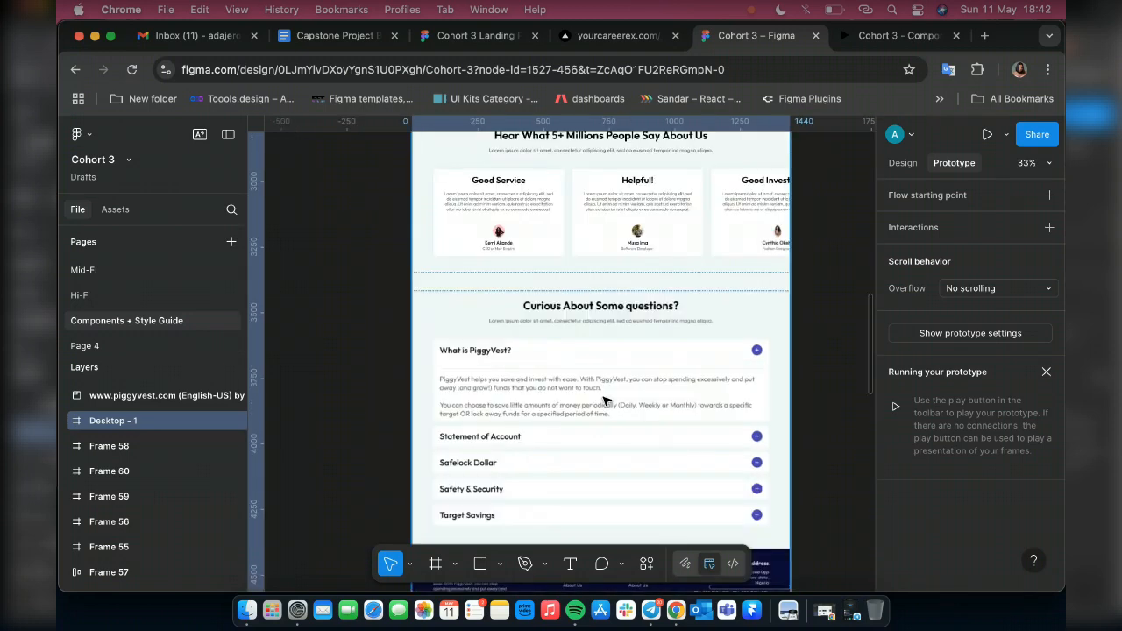
{"action": "scroll", "coordinate": [574, 391], "scroll_direction": "up", "scroll_amount": 6}
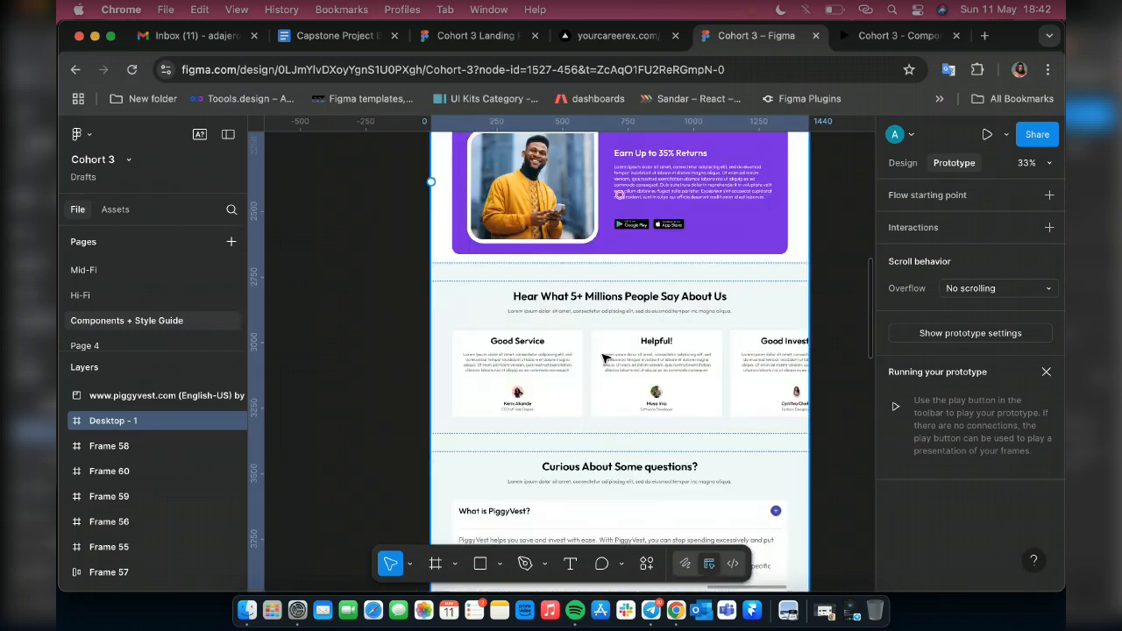
{"action": "scroll", "coordinate": [603, 357], "scroll_direction": "up", "scroll_amount": 10}
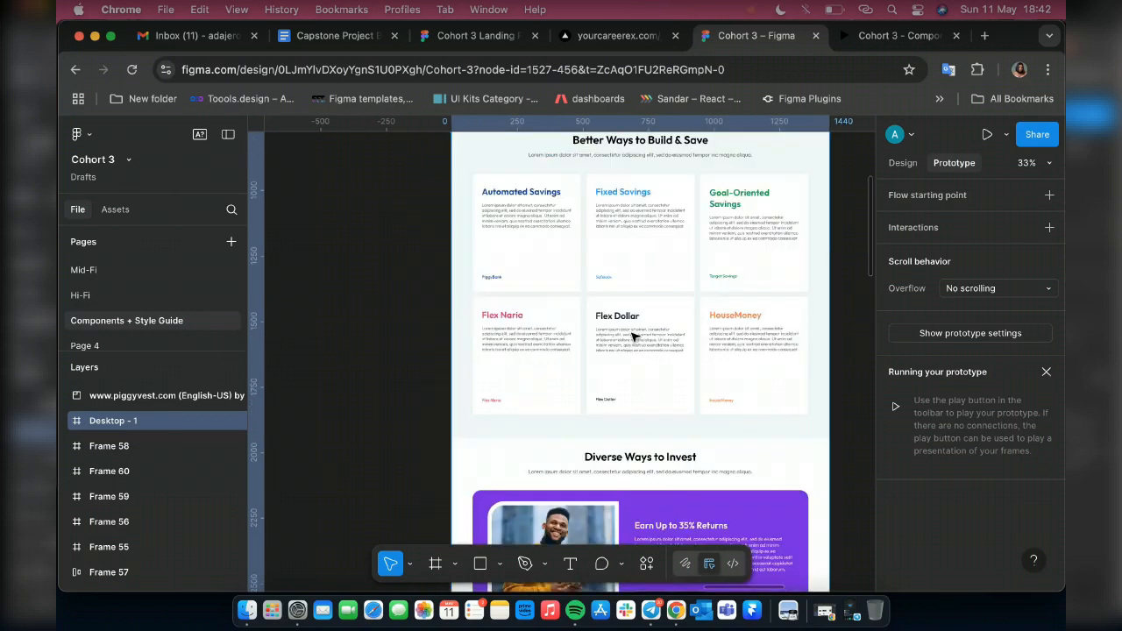
{"action": "scroll", "coordinate": [634, 336], "scroll_direction": "up", "scroll_amount": 8}
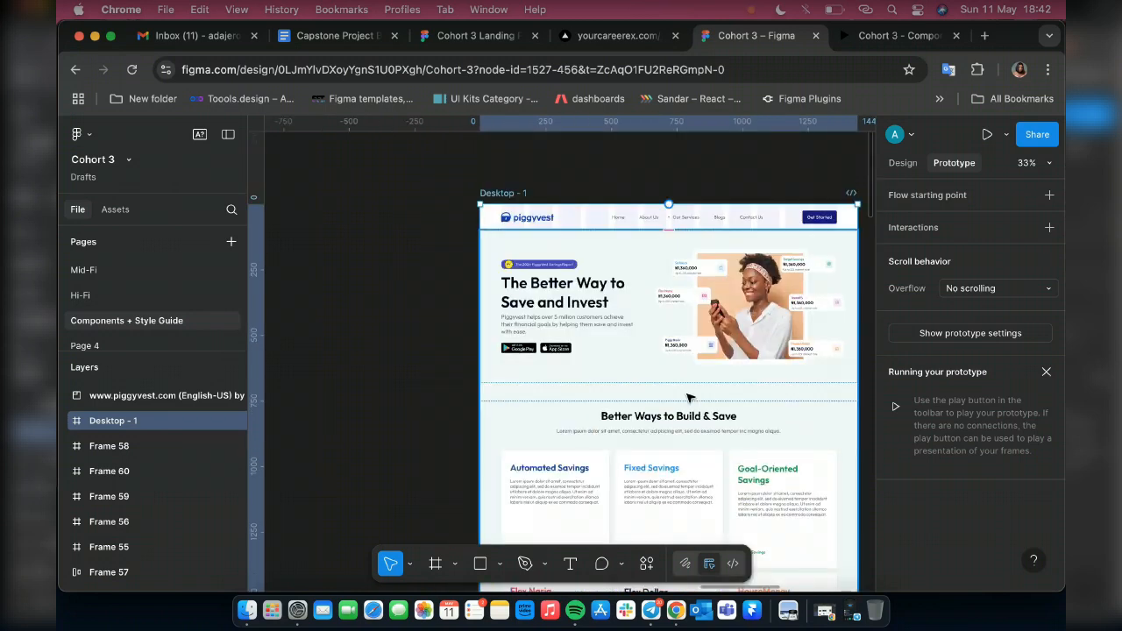
{"action": "scroll", "coordinate": [688, 399], "scroll_direction": "down", "scroll_amount": 9}
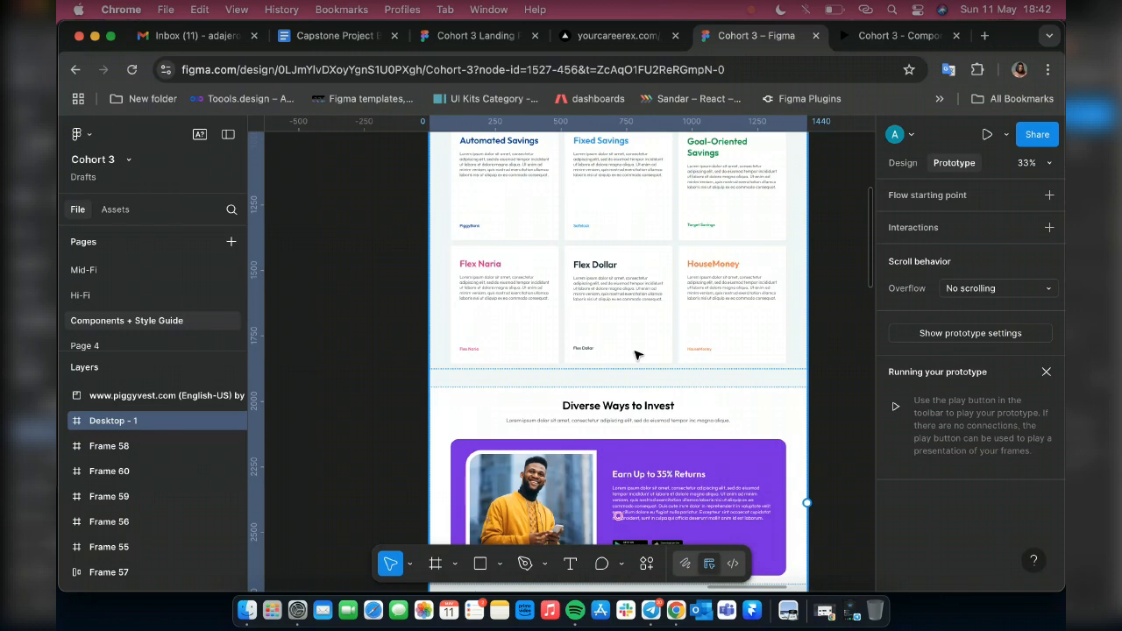
{"action": "scroll", "coordinate": [636, 354], "scroll_direction": "up", "scroll_amount": 7}
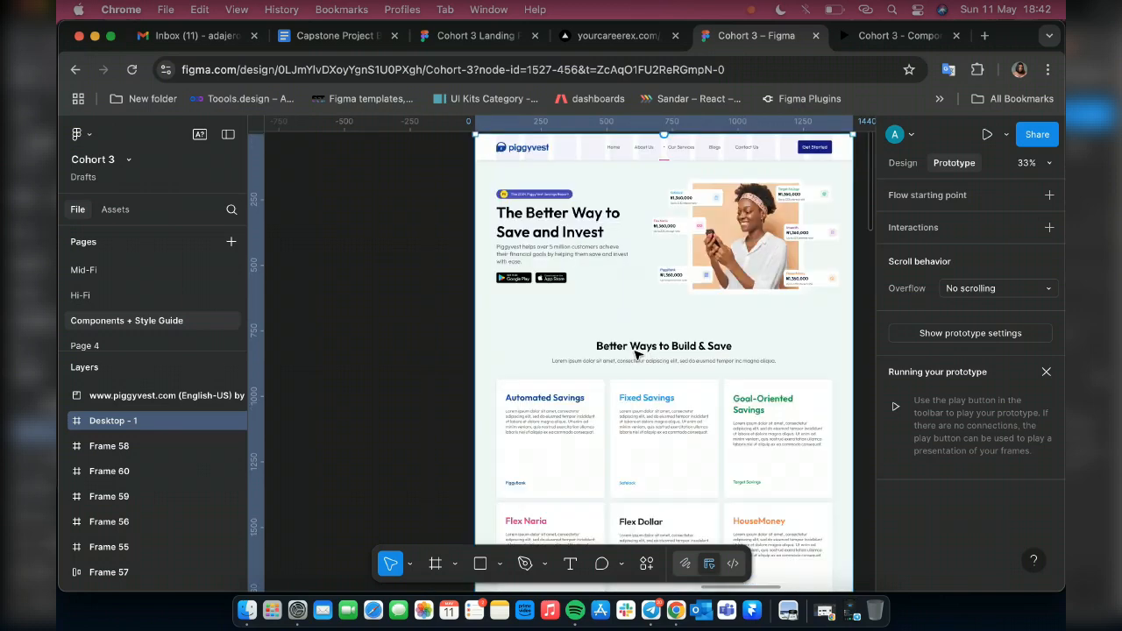
Inspect the header navigation of Desktop - 1 and select the Blogs link's text layer
{"action": "scroll", "coordinate": [637, 355], "scroll_direction": "up", "scroll_amount": 10}
{"action": "scroll", "coordinate": [642, 343], "scroll_direction": "right", "scroll_amount": 8}
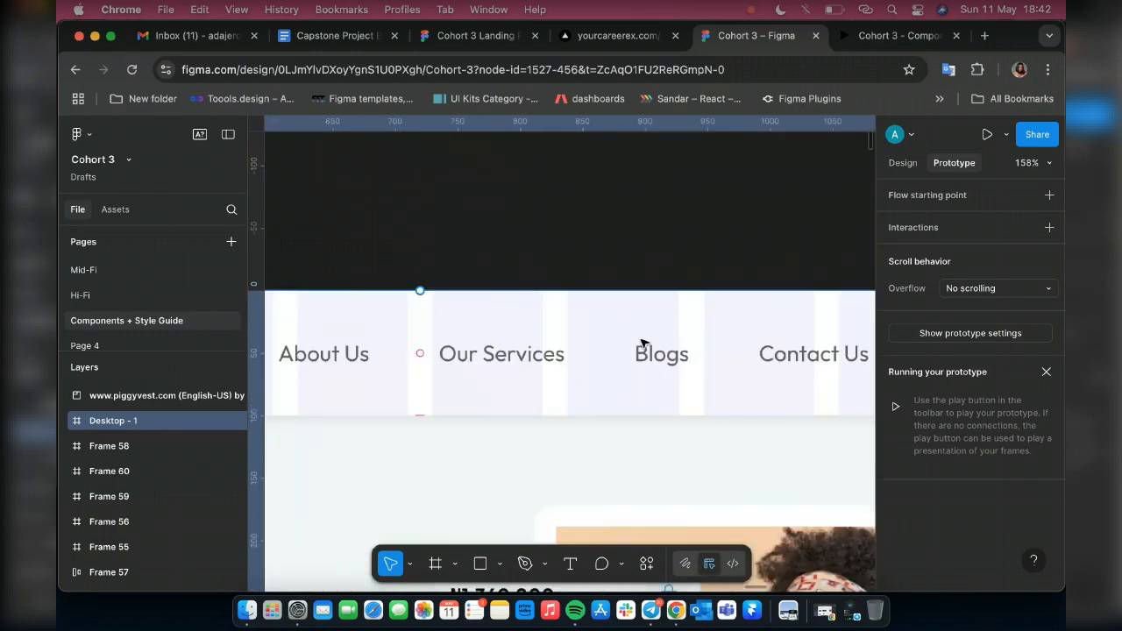
{"action": "scroll", "coordinate": [642, 342], "scroll_direction": "right", "scroll_amount": 3}
{"action": "scroll", "coordinate": [642, 343], "scroll_direction": "down", "scroll_amount": 1}
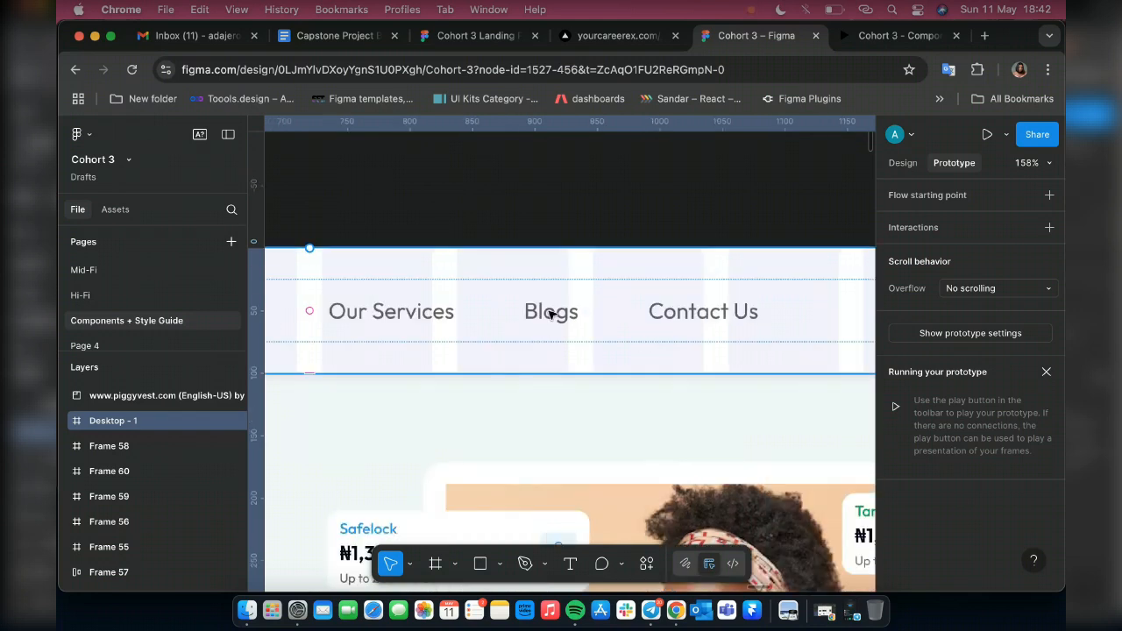
{"action": "left_click", "coordinate": [551, 314]}
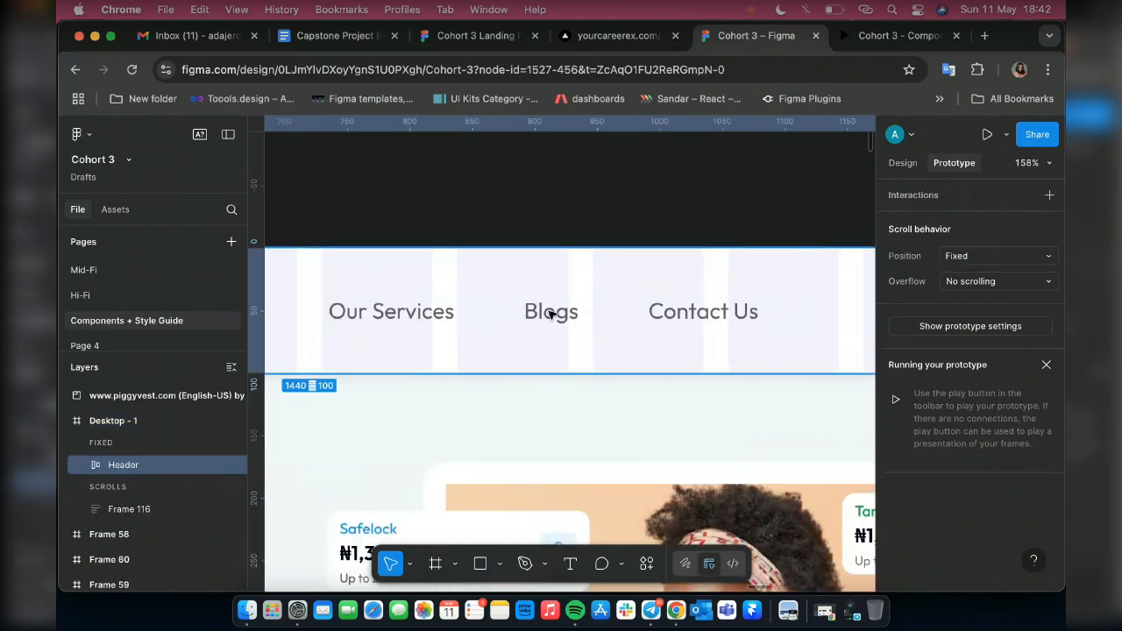
{"action": "double_click", "coordinate": [550, 313]}
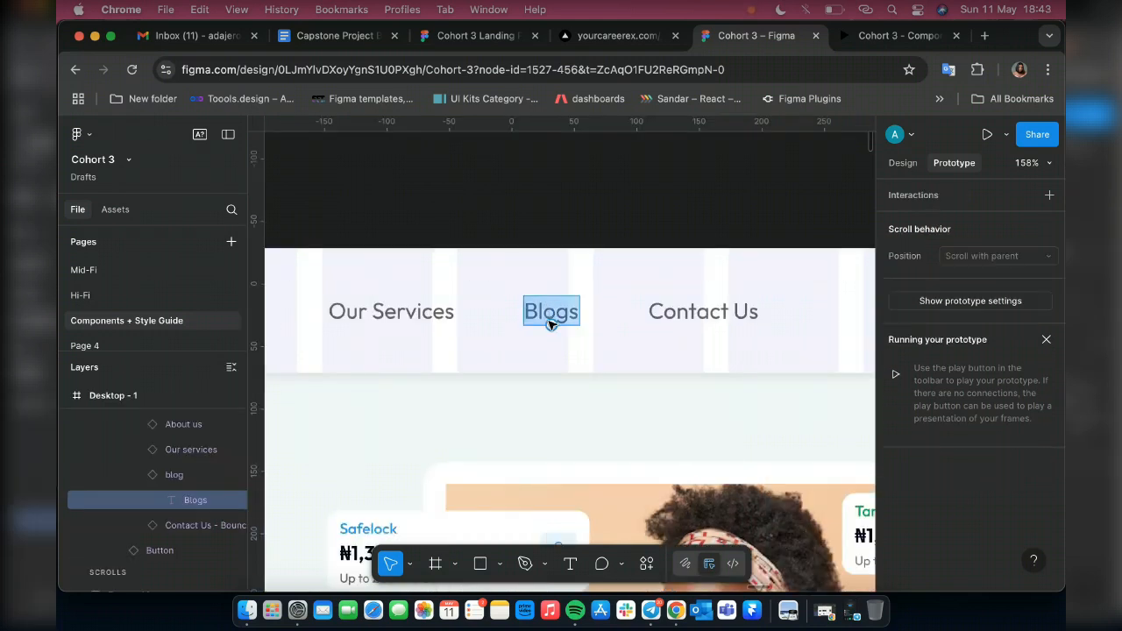
Find the blog navigation component under Interactive Components and open the Blogs text of its Default variant for editing
{"action": "scroll", "coordinate": [550, 324], "scroll_direction": "down", "scroll_amount": 10}
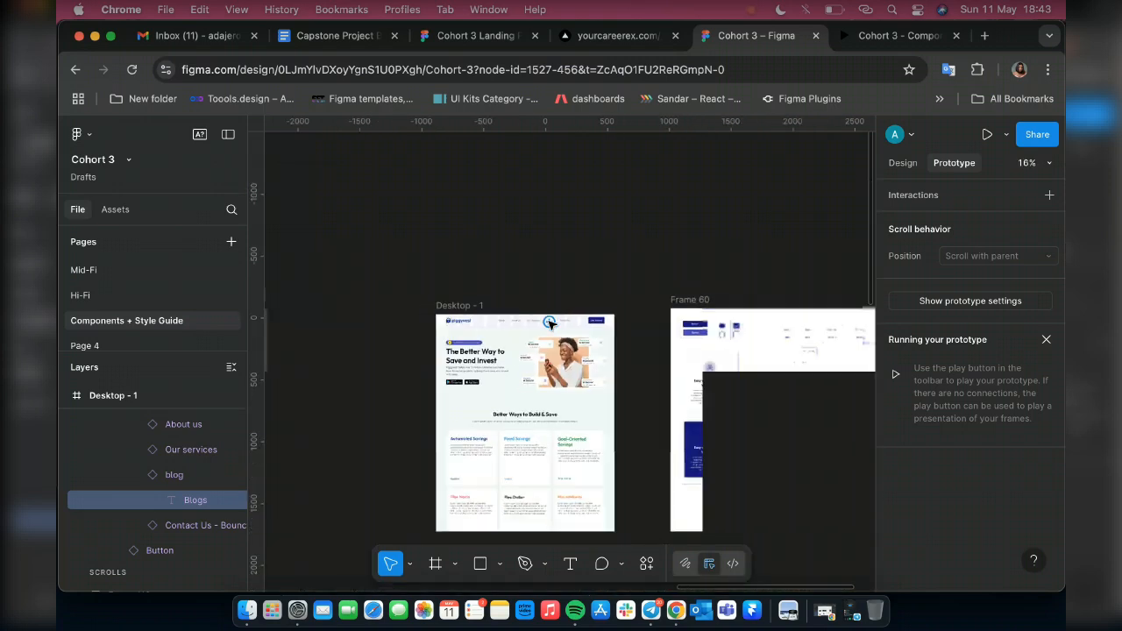
{"action": "scroll", "coordinate": [356, 400], "scroll_direction": "left", "scroll_amount": 5}
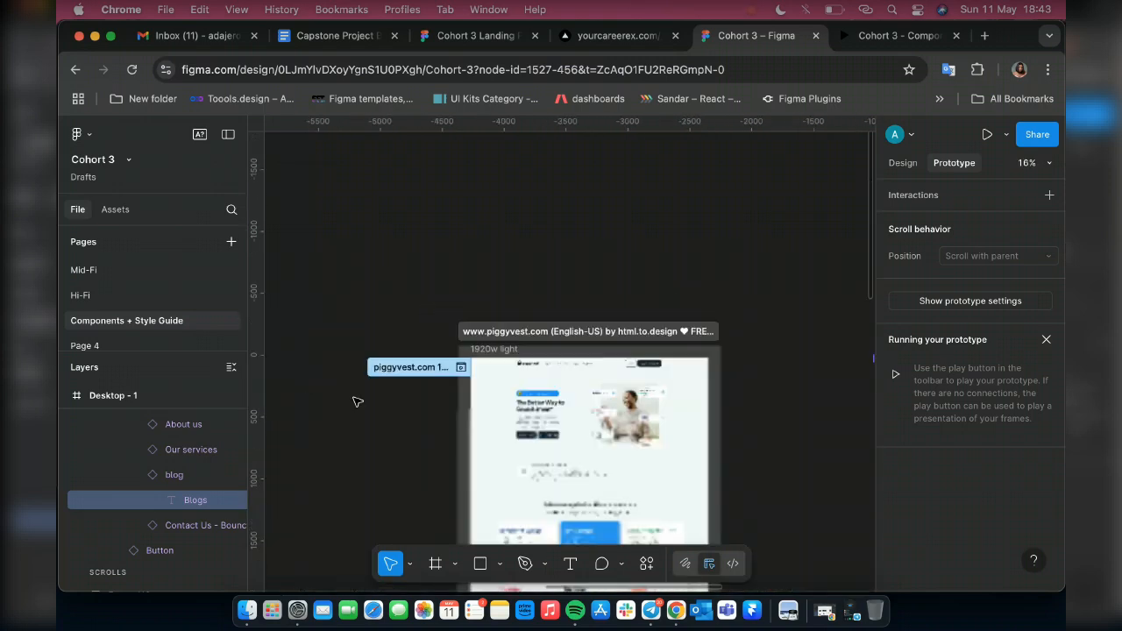
{"action": "scroll", "coordinate": [356, 402], "scroll_direction": "left", "scroll_amount": 8}
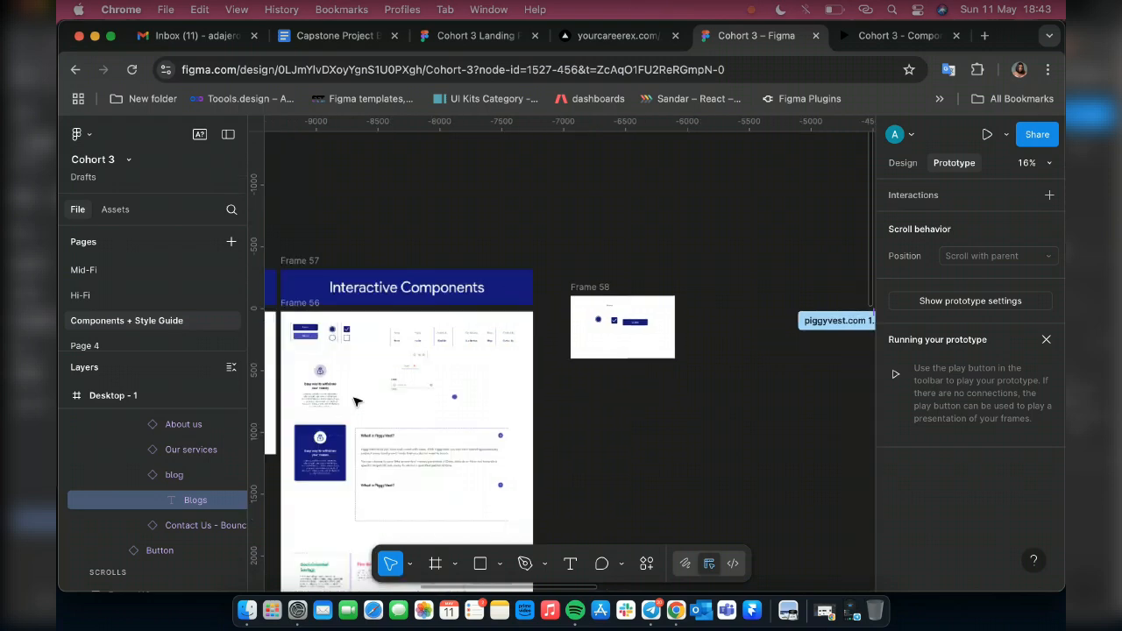
{"action": "scroll", "coordinate": [356, 401], "scroll_direction": "up", "scroll_amount": 3}
{"action": "scroll", "coordinate": [635, 247], "scroll_direction": "up", "scroll_amount": 10}
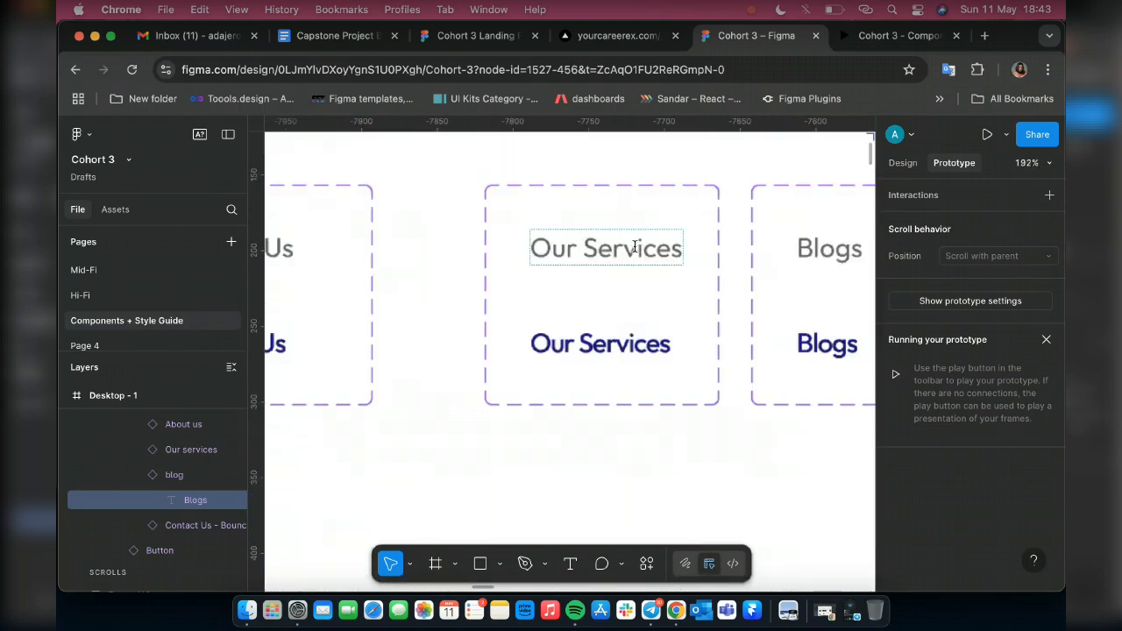
{"action": "scroll", "coordinate": [635, 247], "scroll_direction": "right", "scroll_amount": 5}
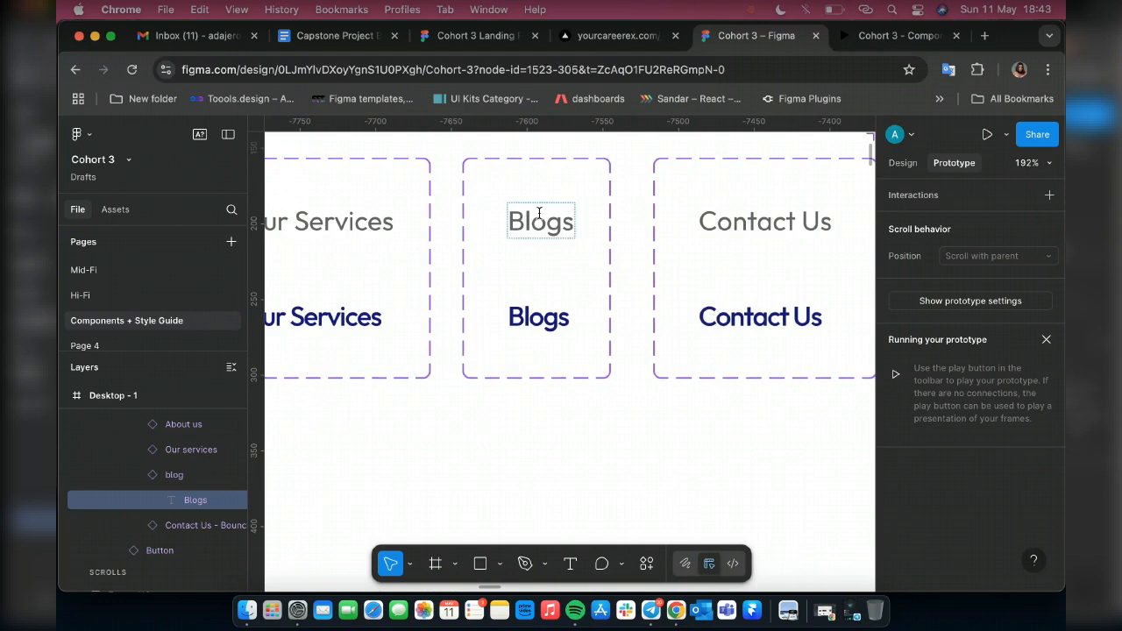
{"action": "double_click", "coordinate": [540, 213]}
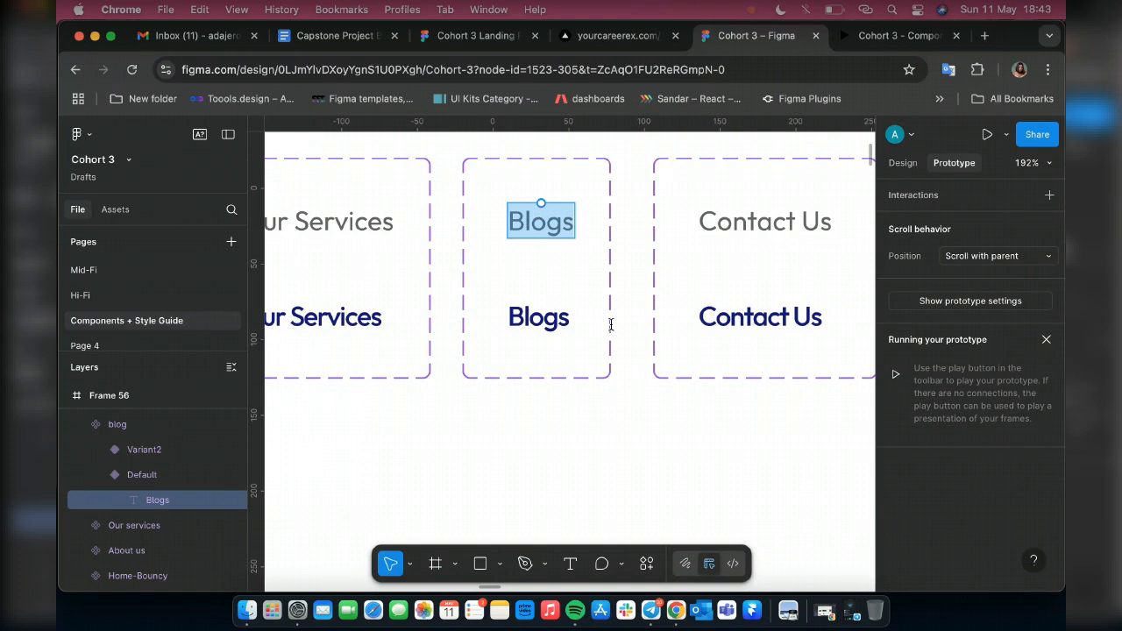
Move the Contact Us component set directly below the blog component set, aligned with its left edge
{"action": "scroll", "coordinate": [539, 212], "scroll_direction": "down", "scroll_amount": 6}
{"action": "key", "text": "Escape"}
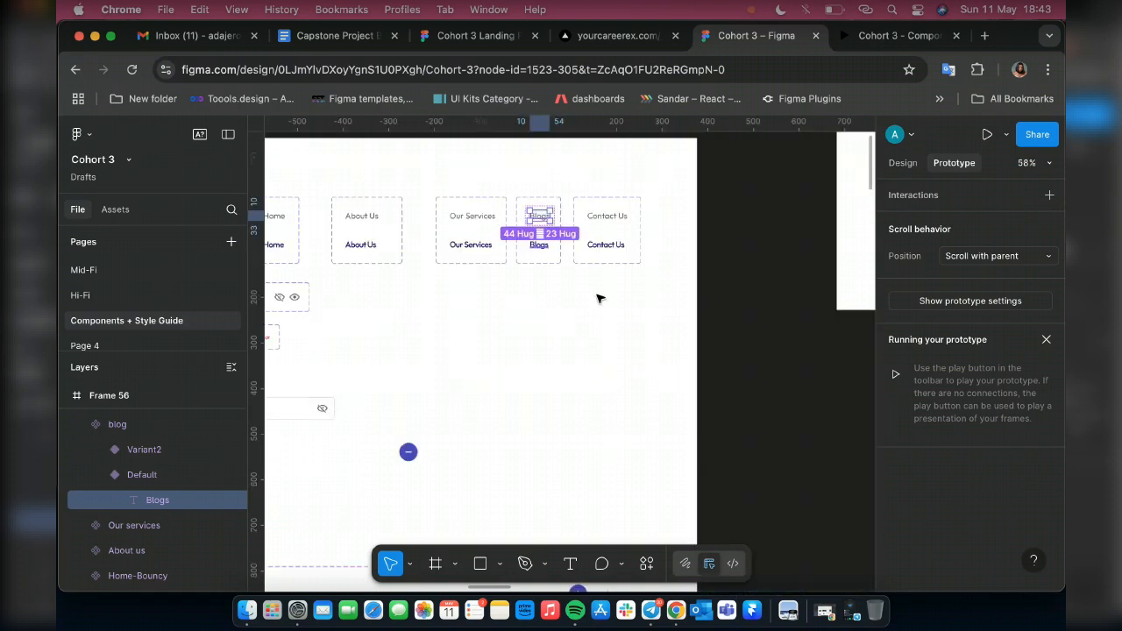
{"action": "left_click", "coordinate": [589, 201]}
{"action": "left_click_drag", "start_coordinate": [604, 251], "coordinate": [553, 305]}
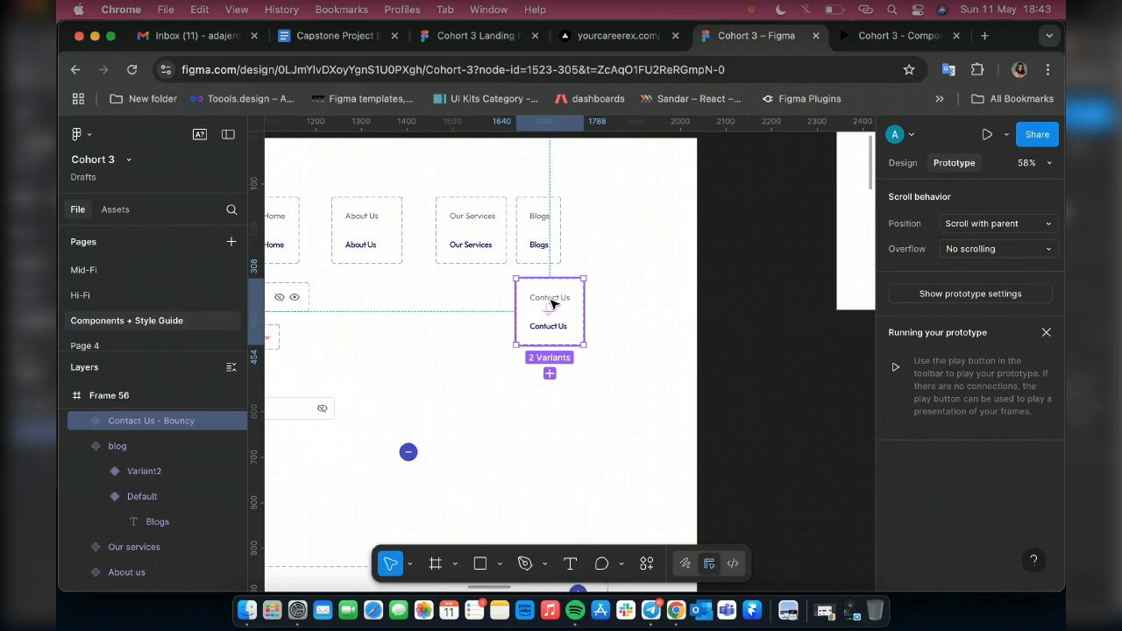
Change the Contact Us text to "FAQ" in both the Default and Variant2 variants of the component
{"action": "scroll", "coordinate": [553, 304], "scroll_direction": "up", "scroll_amount": 10}
{"action": "scroll", "coordinate": [565, 339], "scroll_direction": "down", "scroll_amount": 5}
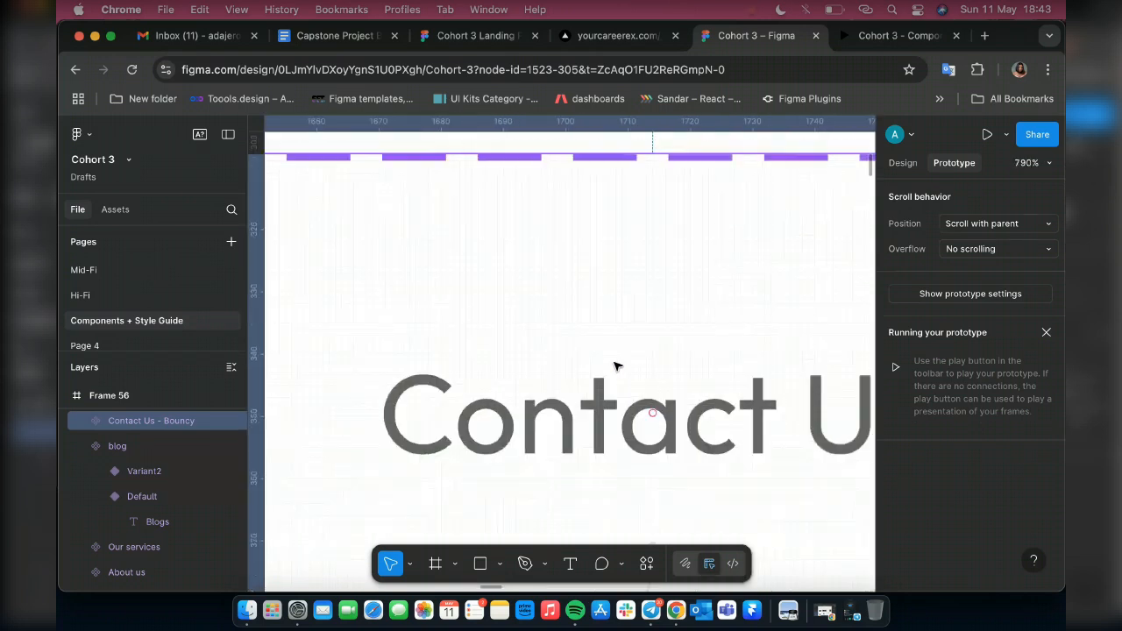
{"action": "double_click", "coordinate": [725, 408]}
{"action": "type", "text": "F"}
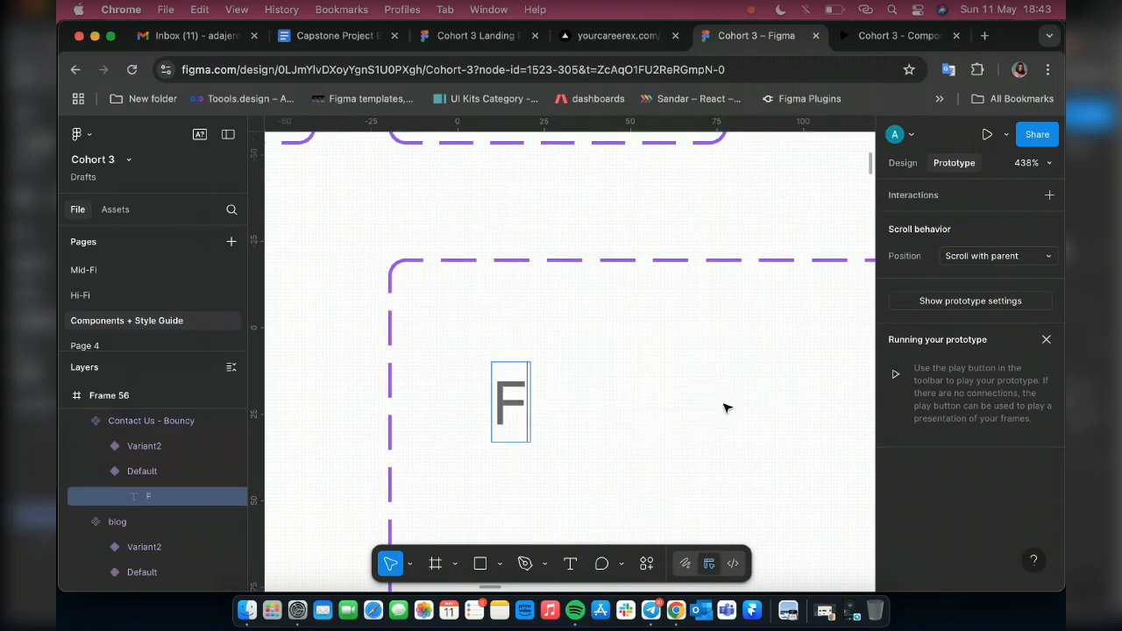
{"action": "type", "text": "AQ"}
{"action": "scroll", "coordinate": [696, 278], "scroll_direction": "down", "scroll_amount": 5}
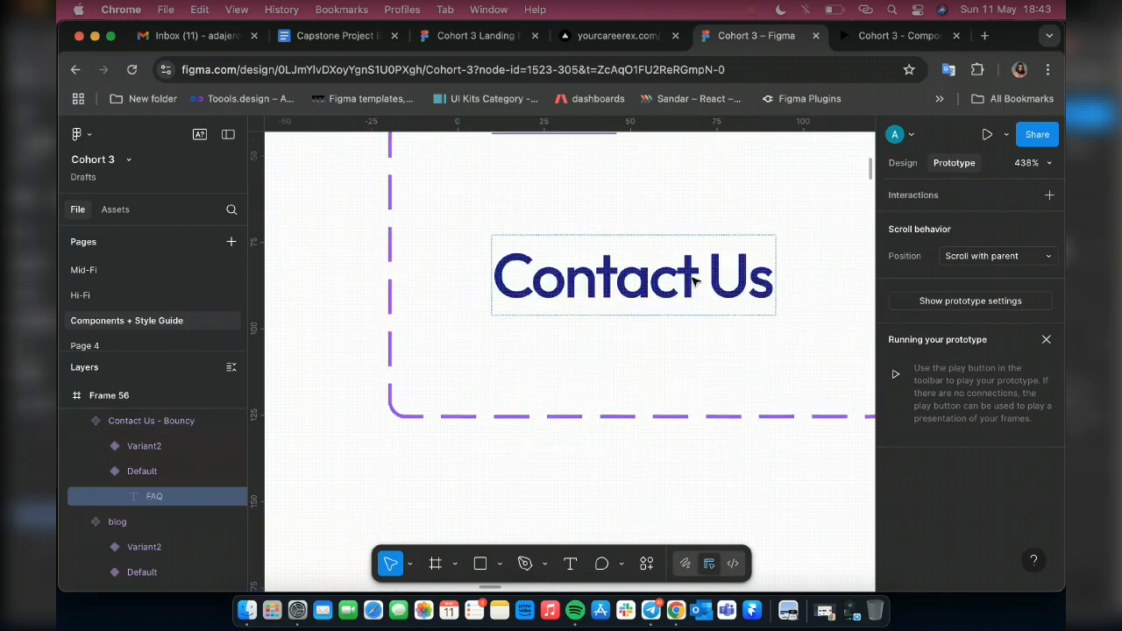
{"action": "double_click", "coordinate": [693, 278]}
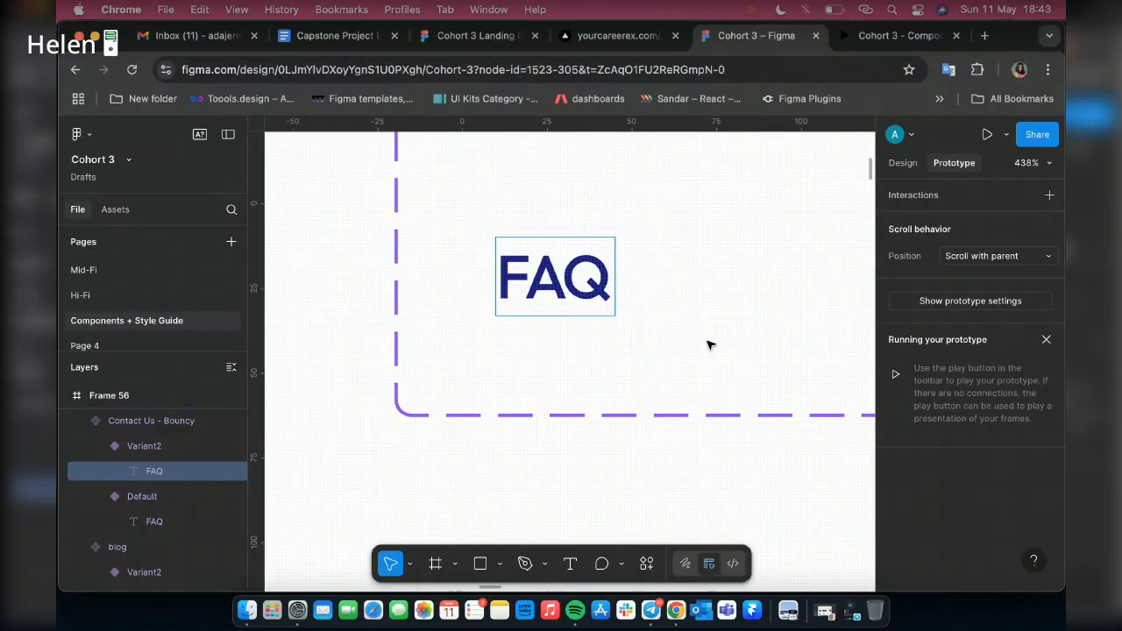
{"action": "scroll", "coordinate": [709, 343], "scroll_direction": "down", "scroll_amount": 5}
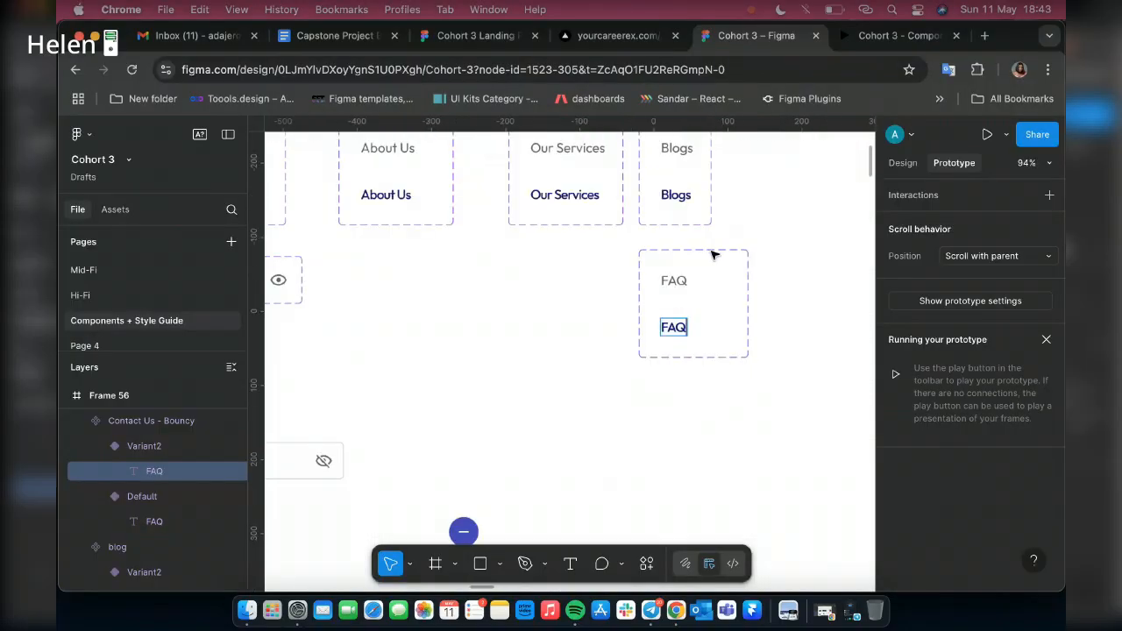
{"action": "key", "text": "Escape"}
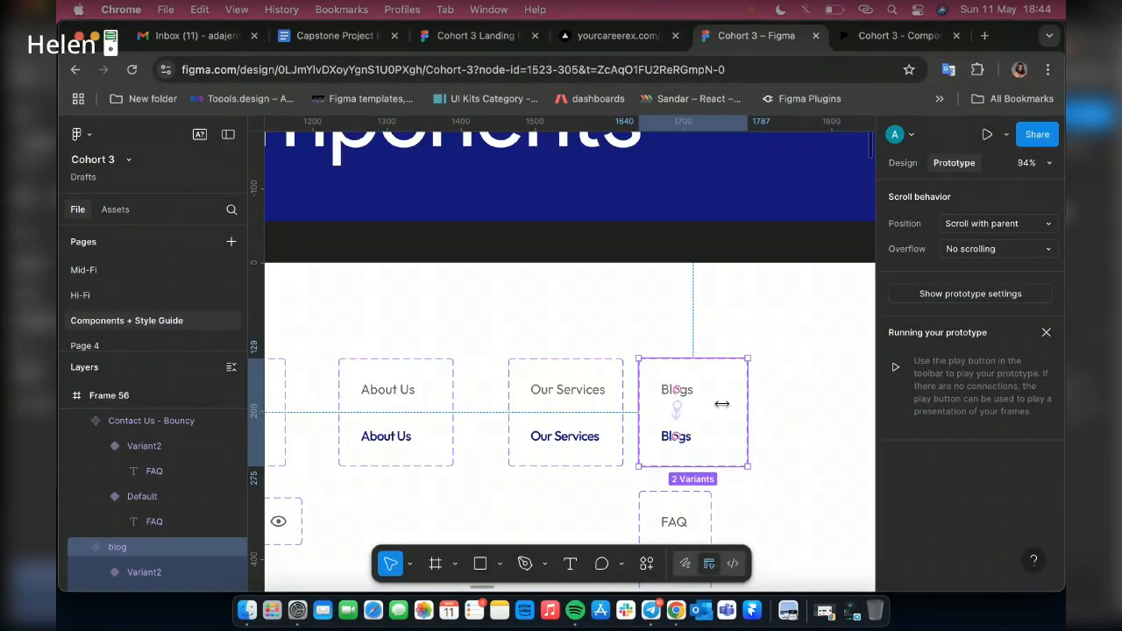
Change the Blogs text to "Testimonial" in both the Default and Variant2 variants of the blog component
{"action": "scroll", "coordinate": [721, 403], "scroll_direction": "up", "scroll_amount": 3}
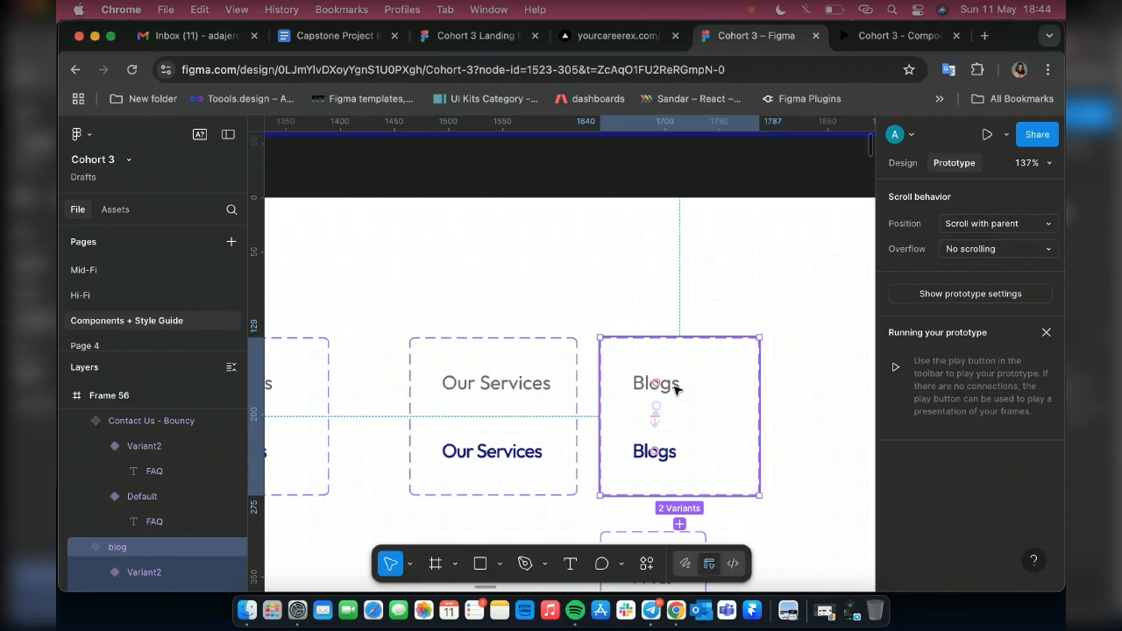
{"action": "double_click", "coordinate": [673, 387]}
{"action": "type", "text": "T"}
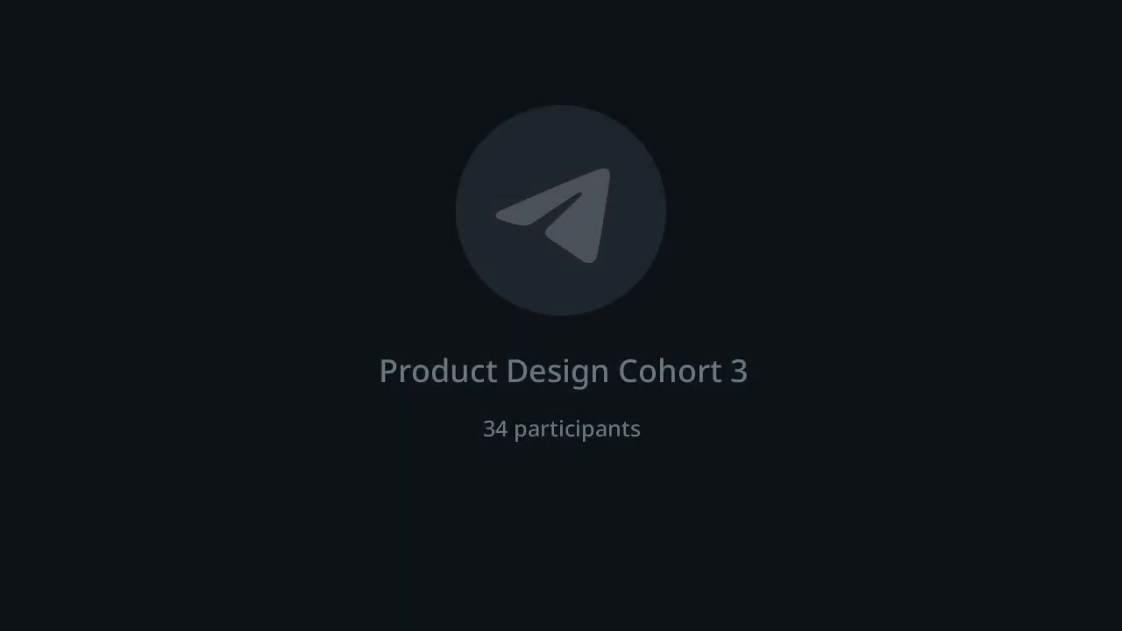
{"action": "type", "text": "estimonial"}
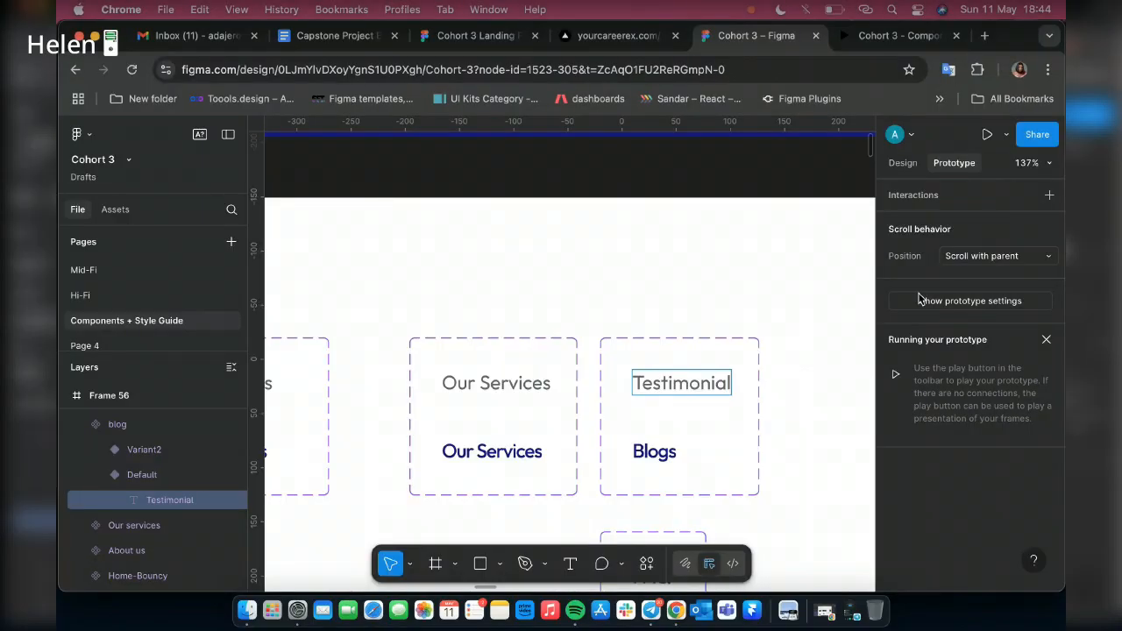
{"action": "double_click", "coordinate": [662, 453]}
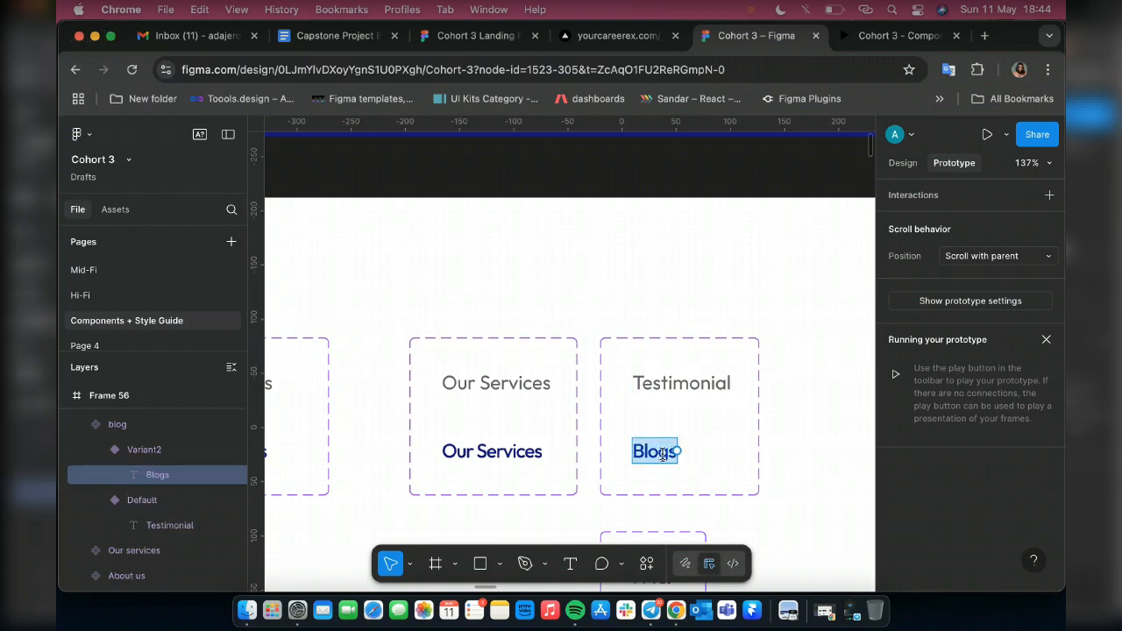
{"action": "type", "text": "Testimonia"}
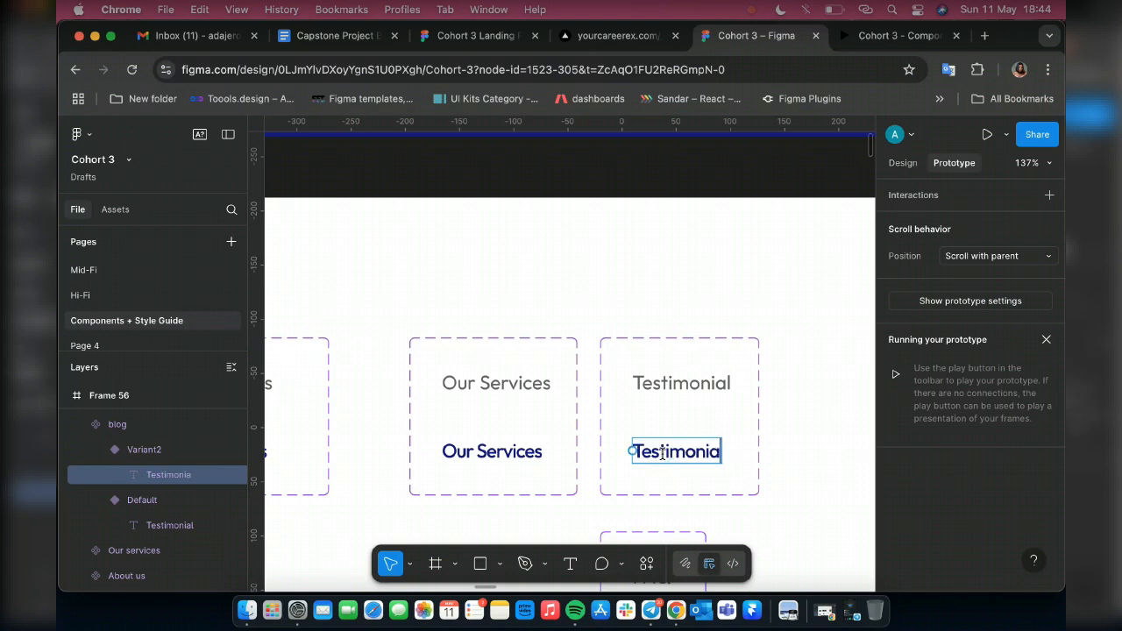
{"action": "type", "text": "l"}
{"action": "key", "text": "Escape"}
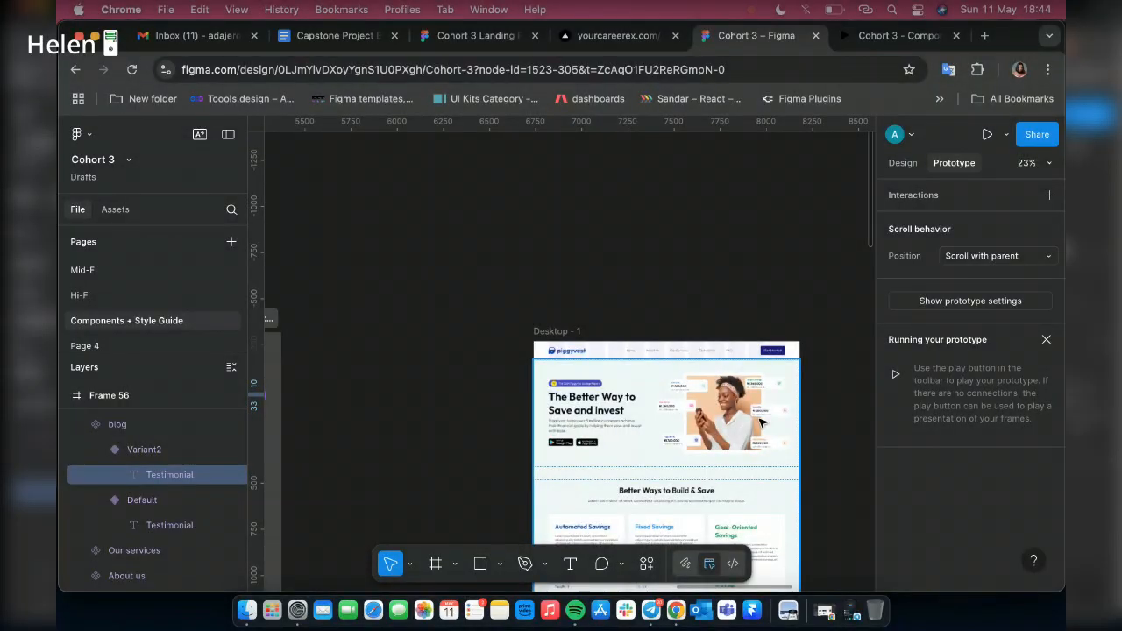
Open the running prototype of Desktop - 1, scale it to fit width and hide the Figma UI
{"action": "scroll", "coordinate": [762, 423], "scroll_direction": "up", "scroll_amount": 3}
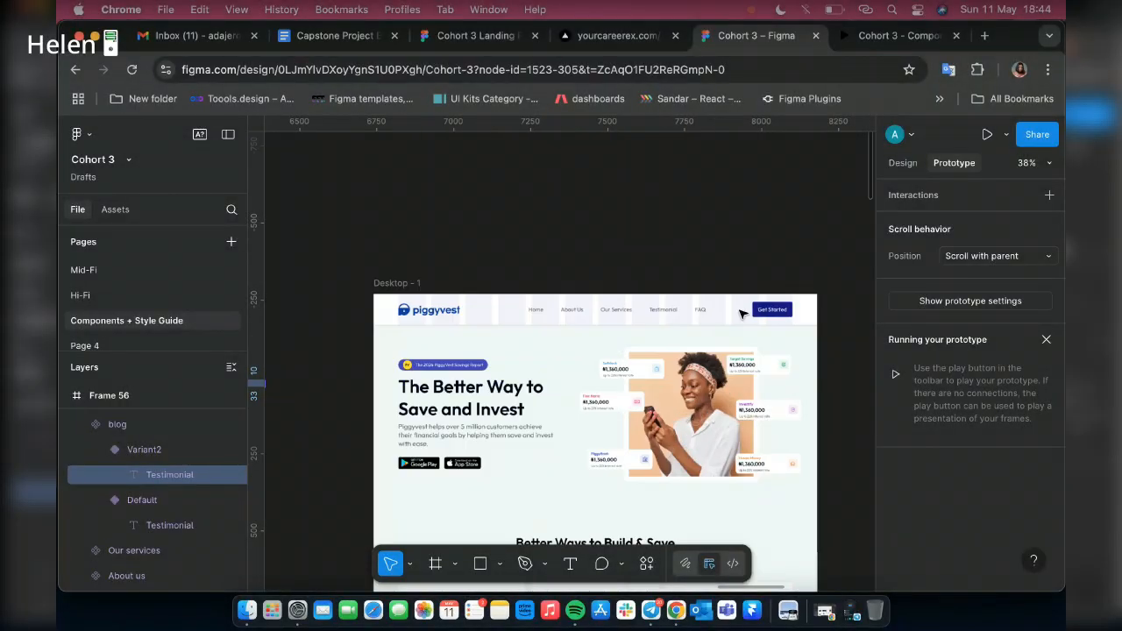
{"action": "scroll", "coordinate": [719, 316], "scroll_direction": "up", "scroll_amount": 5}
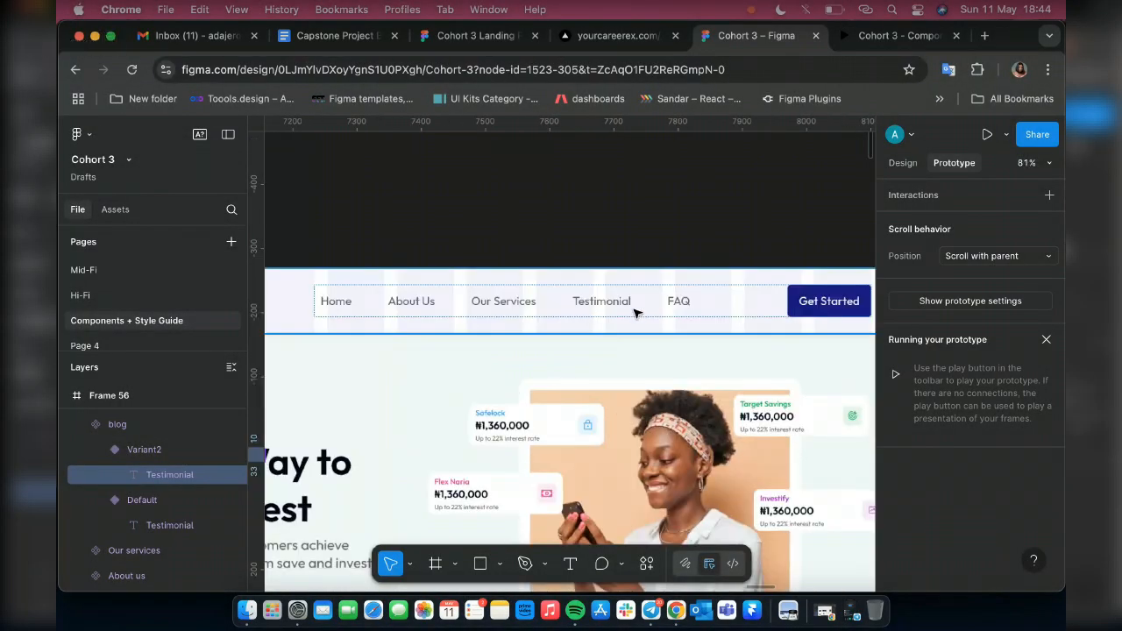
{"action": "scroll", "coordinate": [636, 313], "scroll_direction": "down", "scroll_amount": 3}
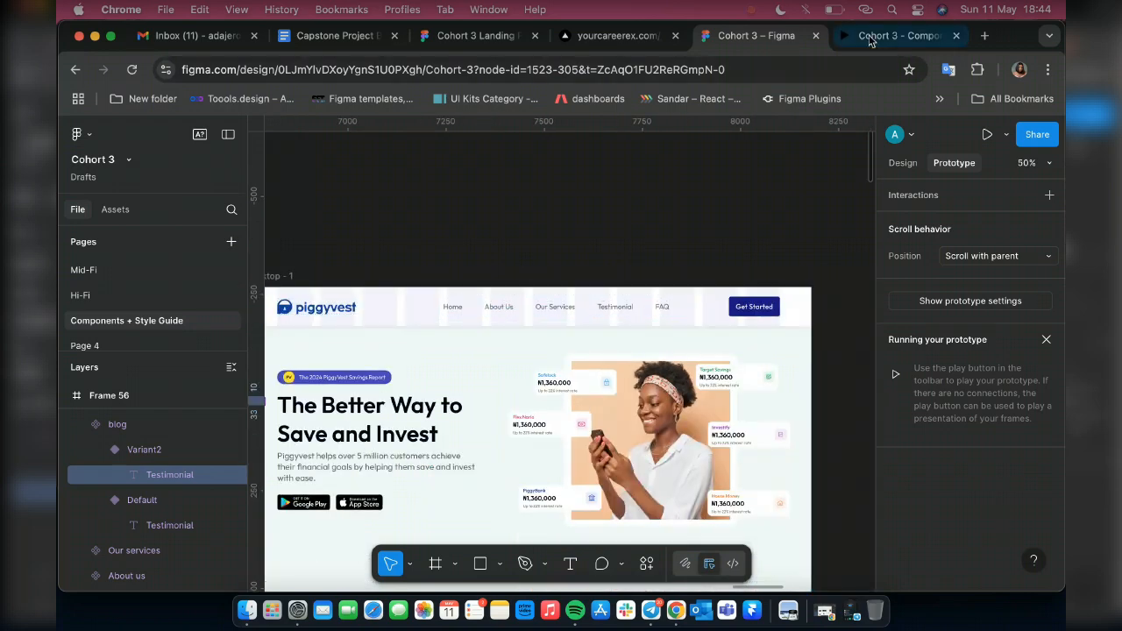
{"action": "left_click", "coordinate": [870, 40]}
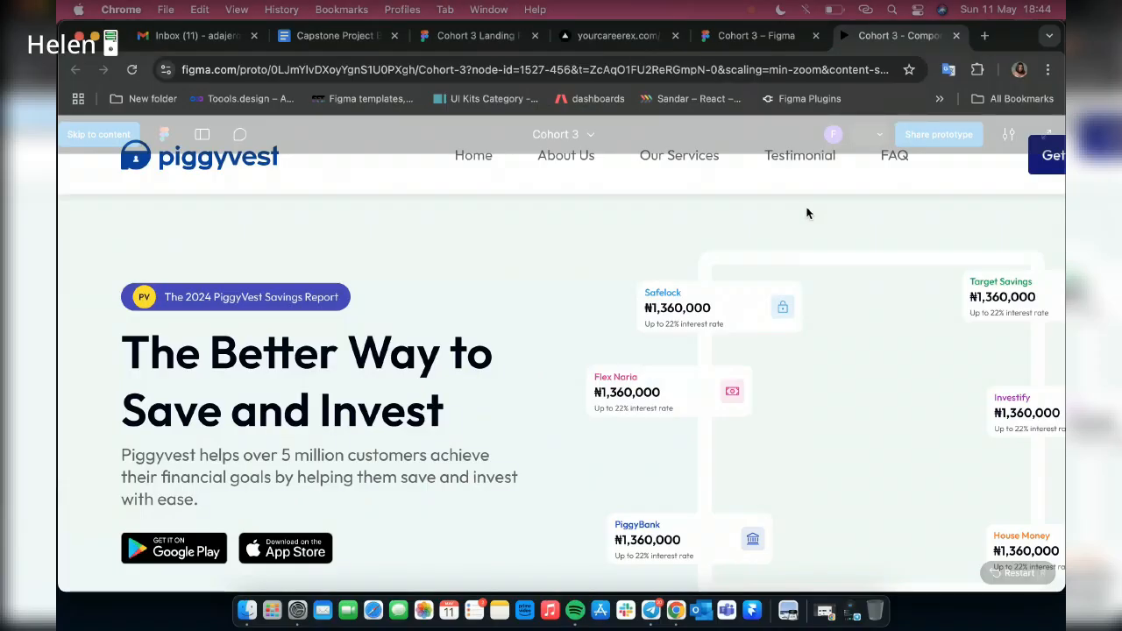
{"action": "left_click", "coordinate": [1009, 135]}
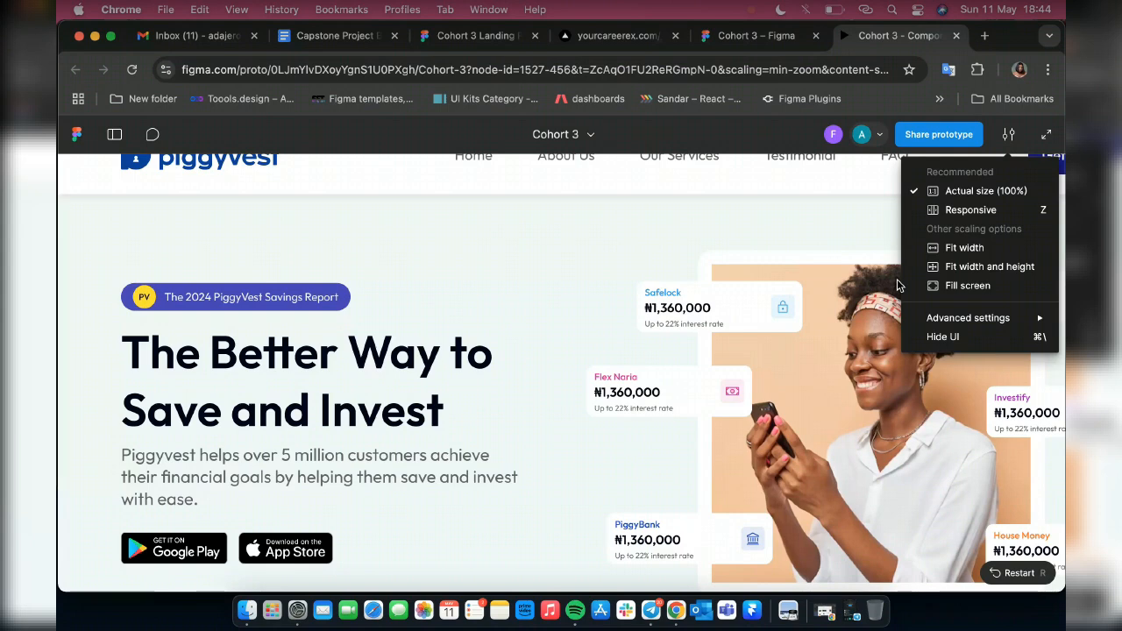
{"action": "left_click", "coordinate": [963, 247]}
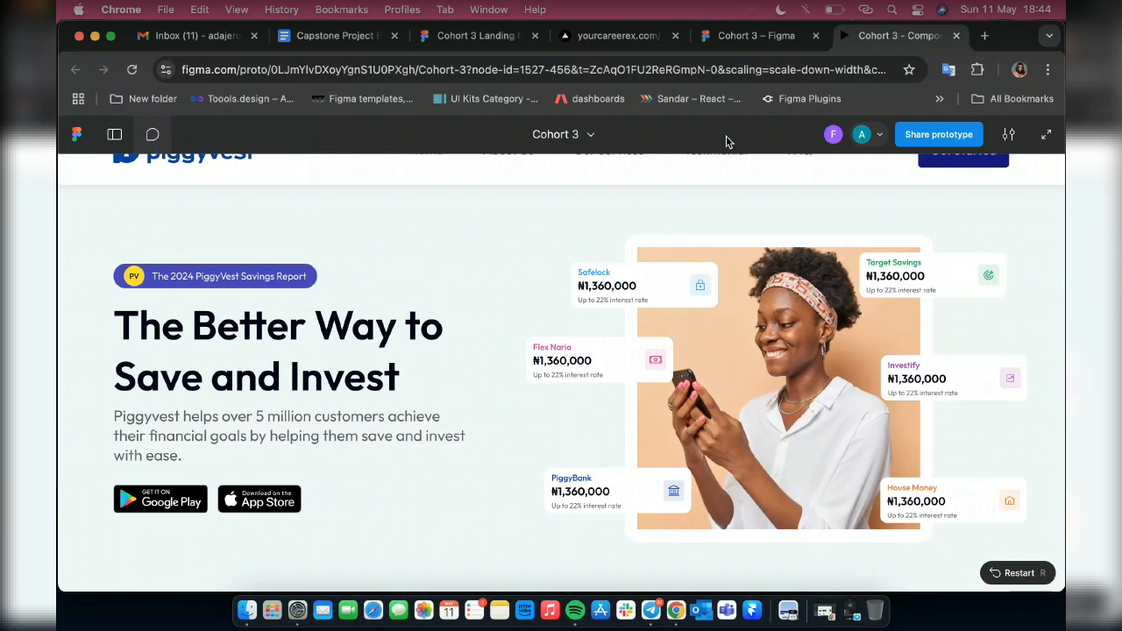
{"action": "left_click", "coordinate": [1008, 134]}
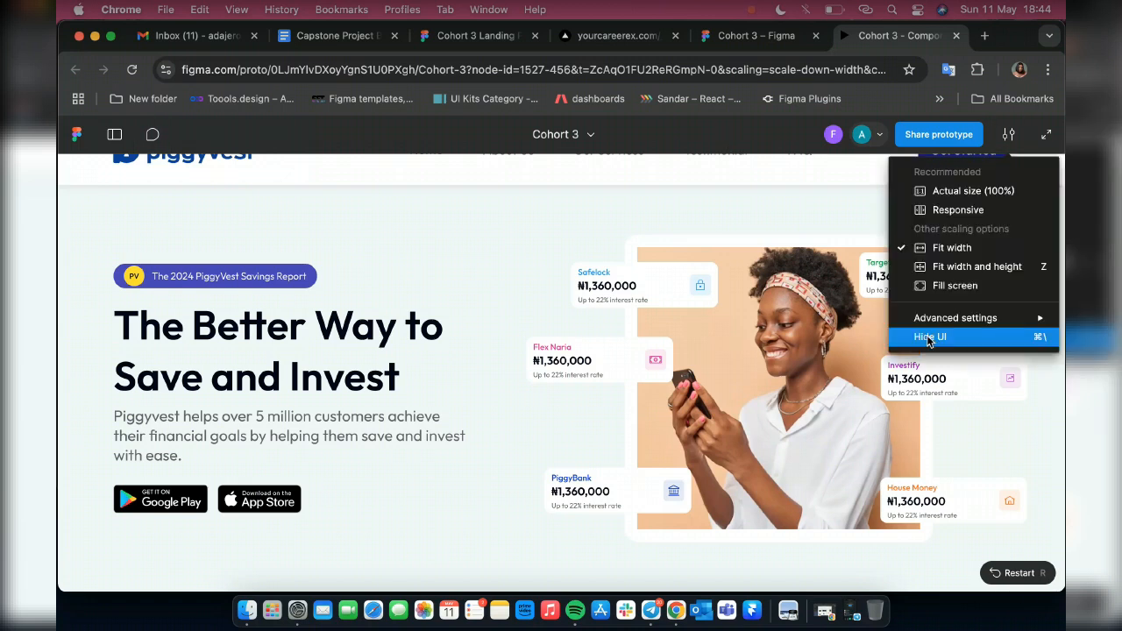
{"action": "left_click", "coordinate": [930, 338]}
Review the prototype's sections from the savings cards to the FAQ and check the fixed header's navigation links
{"action": "scroll", "coordinate": [507, 340], "scroll_direction": "down", "scroll_amount": 10}
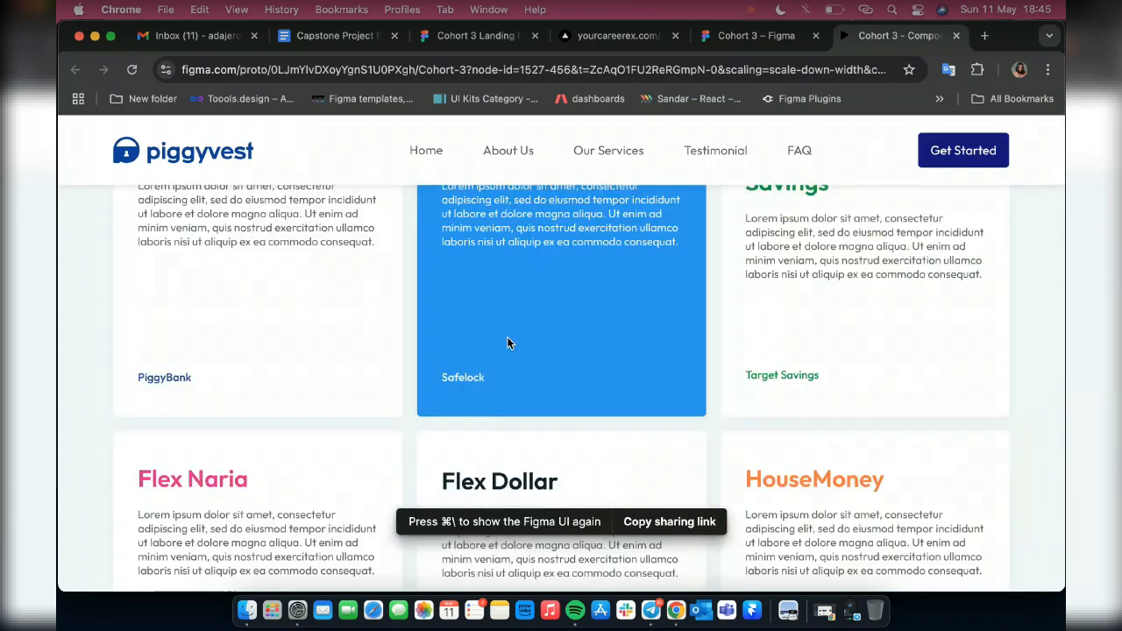
{"action": "scroll", "coordinate": [507, 343], "scroll_direction": "down", "scroll_amount": 3}
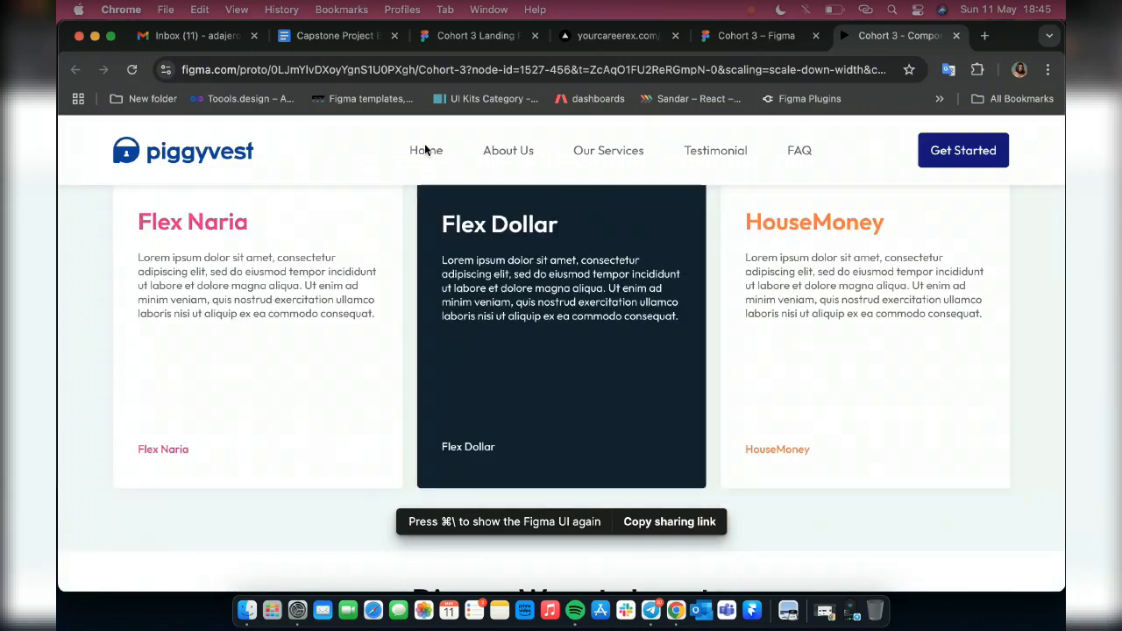
{"action": "scroll", "coordinate": [500, 154], "scroll_direction": "down", "scroll_amount": 5}
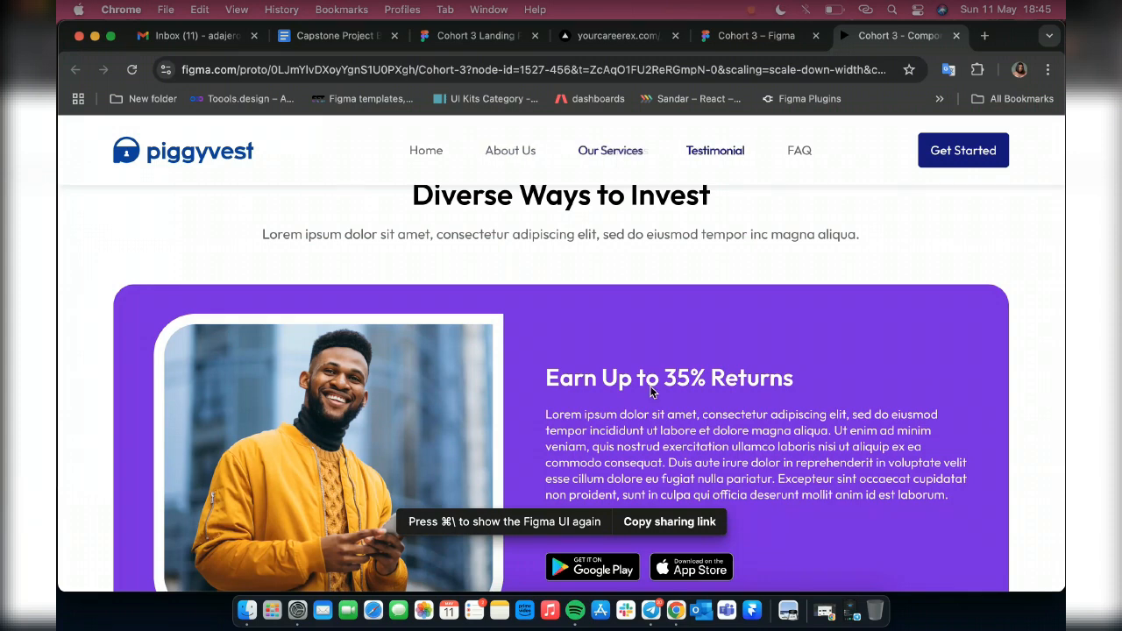
{"action": "scroll", "coordinate": [430, 287], "scroll_direction": "up", "scroll_amount": 5}
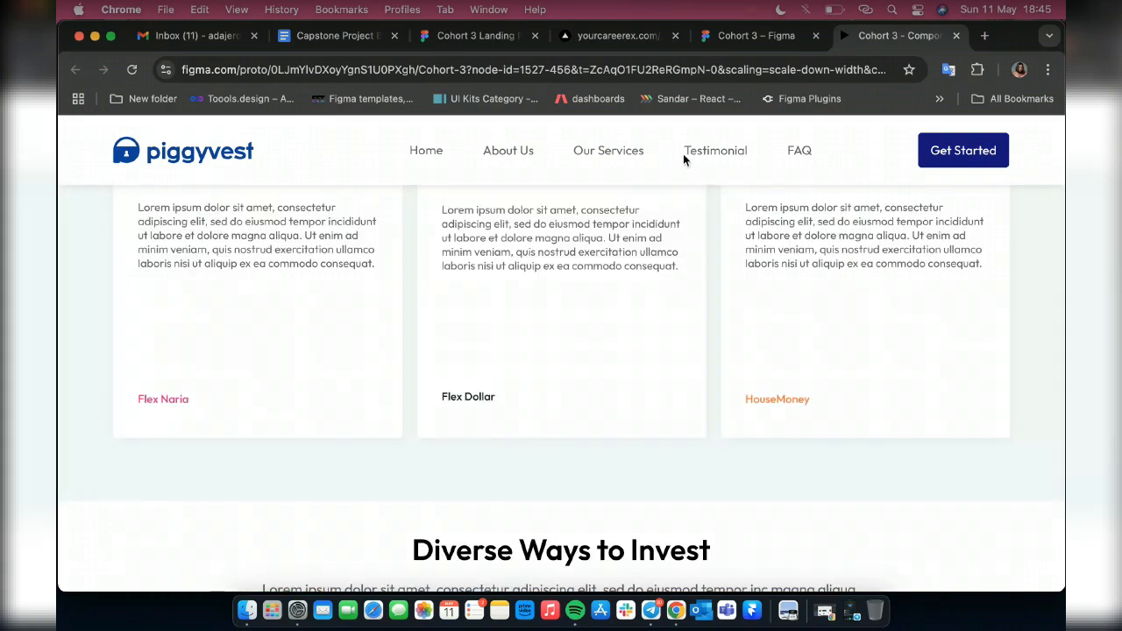
{"action": "scroll", "coordinate": [696, 429], "scroll_direction": "down", "scroll_amount": 2}
{"action": "scroll", "coordinate": [696, 430], "scroll_direction": "down", "scroll_amount": 10}
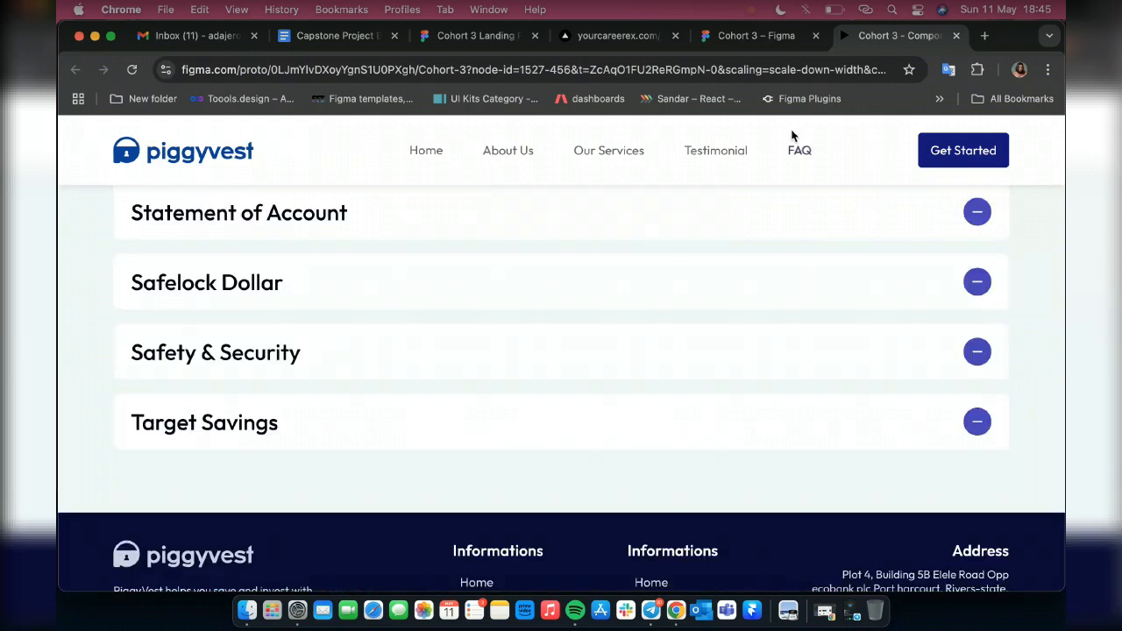
{"action": "scroll", "coordinate": [738, 237], "scroll_direction": "up", "scroll_amount": 10}
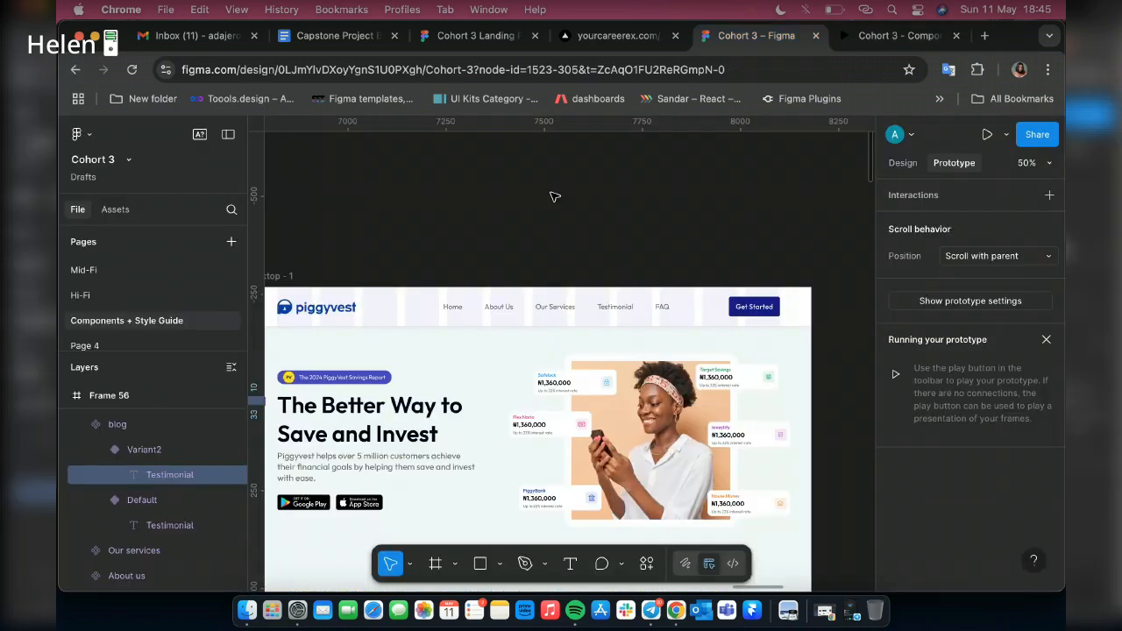
In the Cohort 3 design file, rename the Diverse Ways to Invest frame "About us" and the savings cards frame "Service"
{"action": "scroll", "coordinate": [597, 333], "scroll_direction": "down", "scroll_amount": 3}
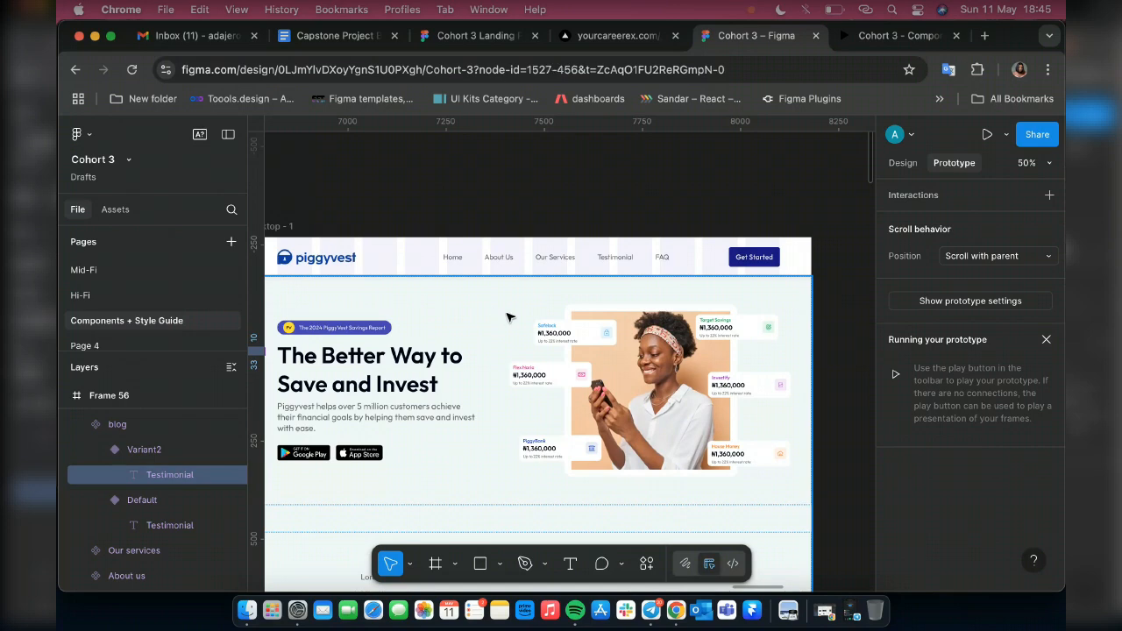
{"action": "left_click", "coordinate": [697, 353]}
{"action": "scroll", "coordinate": [697, 353], "scroll_direction": "down", "scroll_amount": 1}
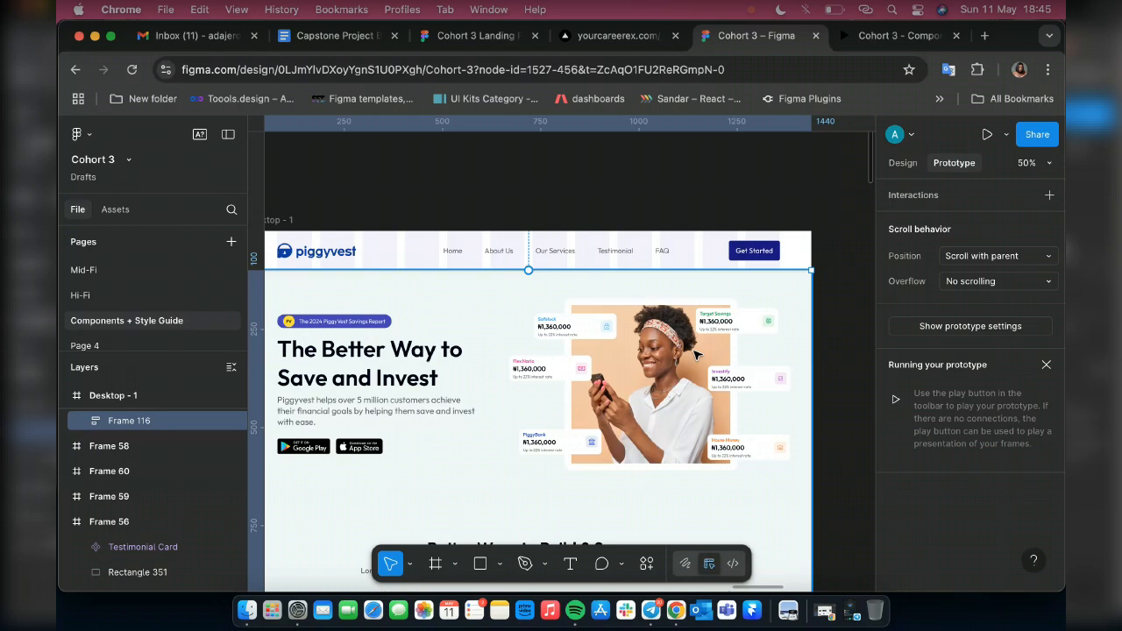
{"action": "scroll", "coordinate": [697, 354], "scroll_direction": "down", "scroll_amount": 5}
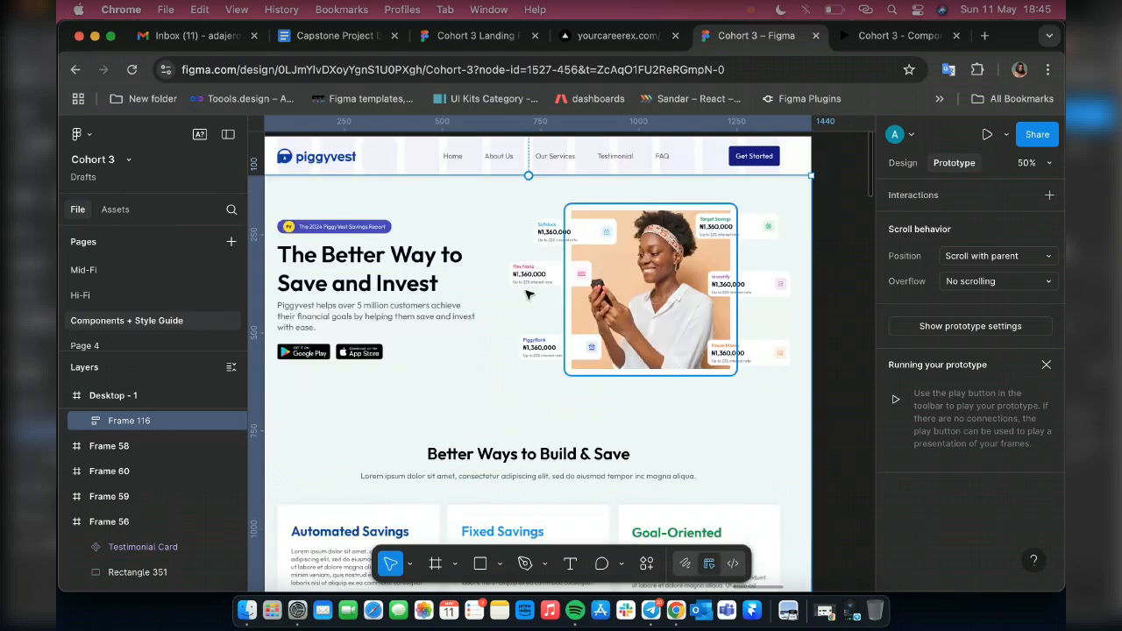
{"action": "scroll", "coordinate": [529, 294], "scroll_direction": "down", "scroll_amount": 10}
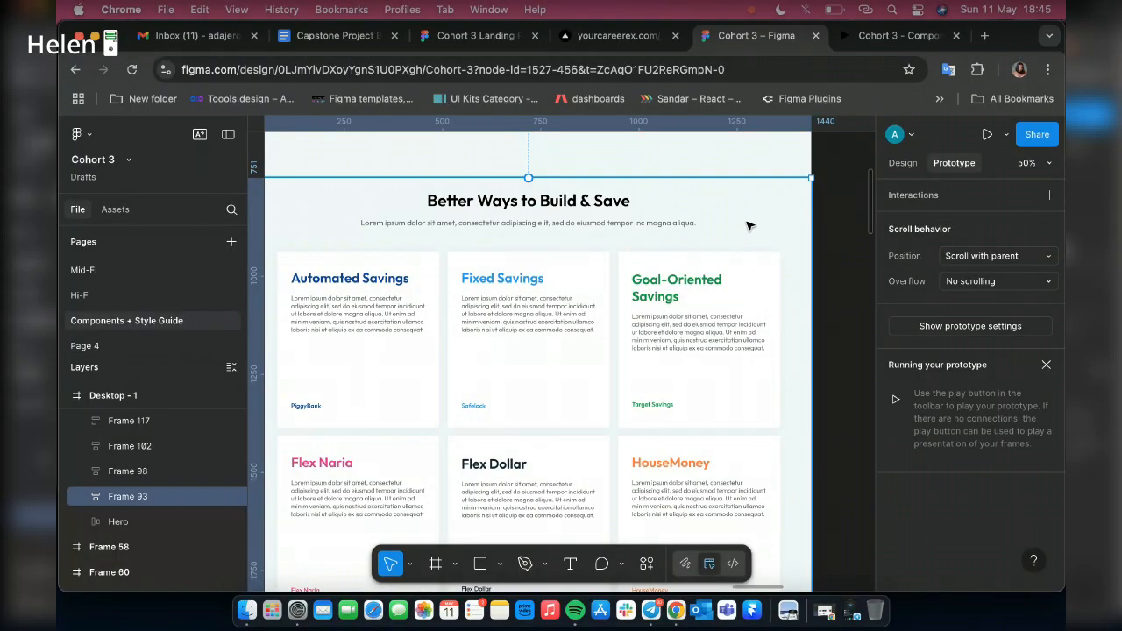
{"action": "scroll", "coordinate": [752, 259], "scroll_direction": "down", "scroll_amount": 4}
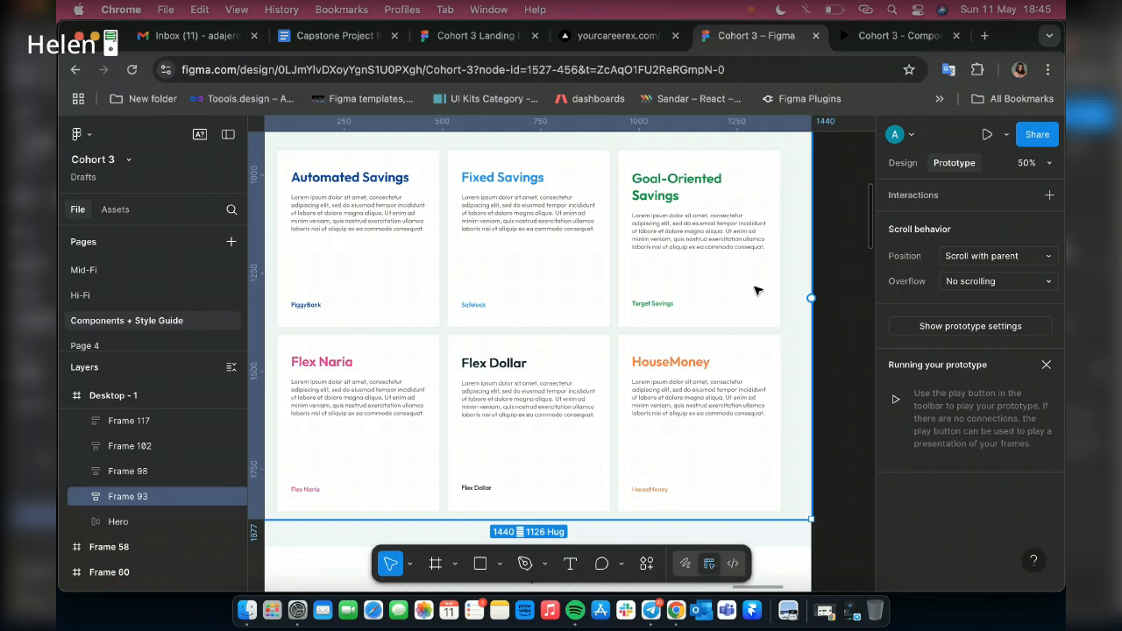
{"action": "scroll", "coordinate": [758, 290], "scroll_direction": "down", "scroll_amount": 10}
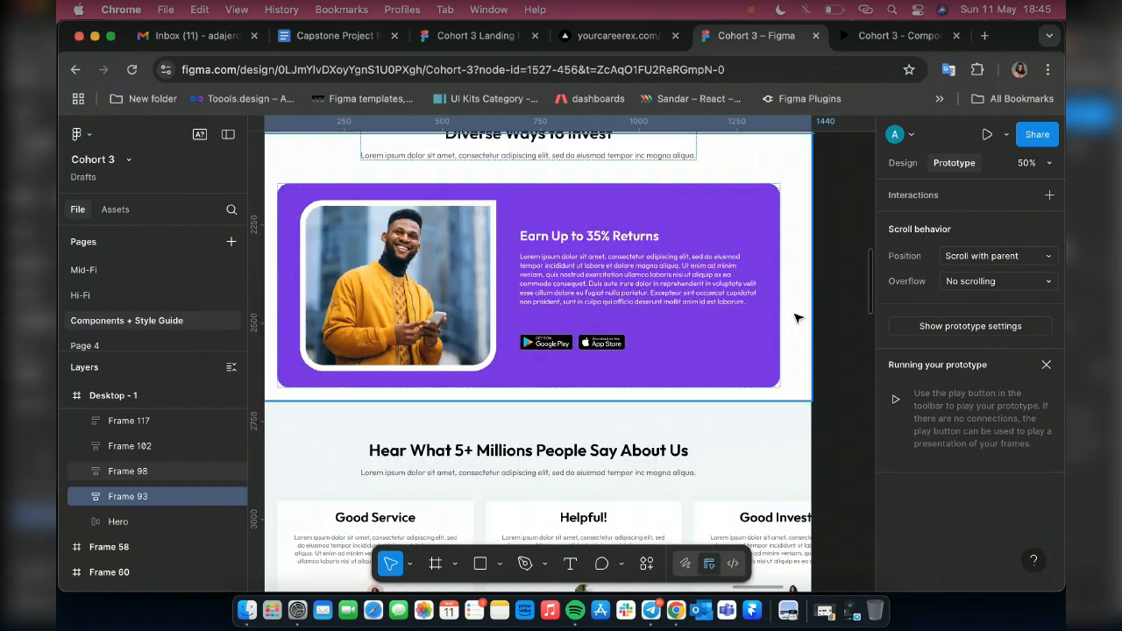
{"action": "left_click", "coordinate": [127, 471]}
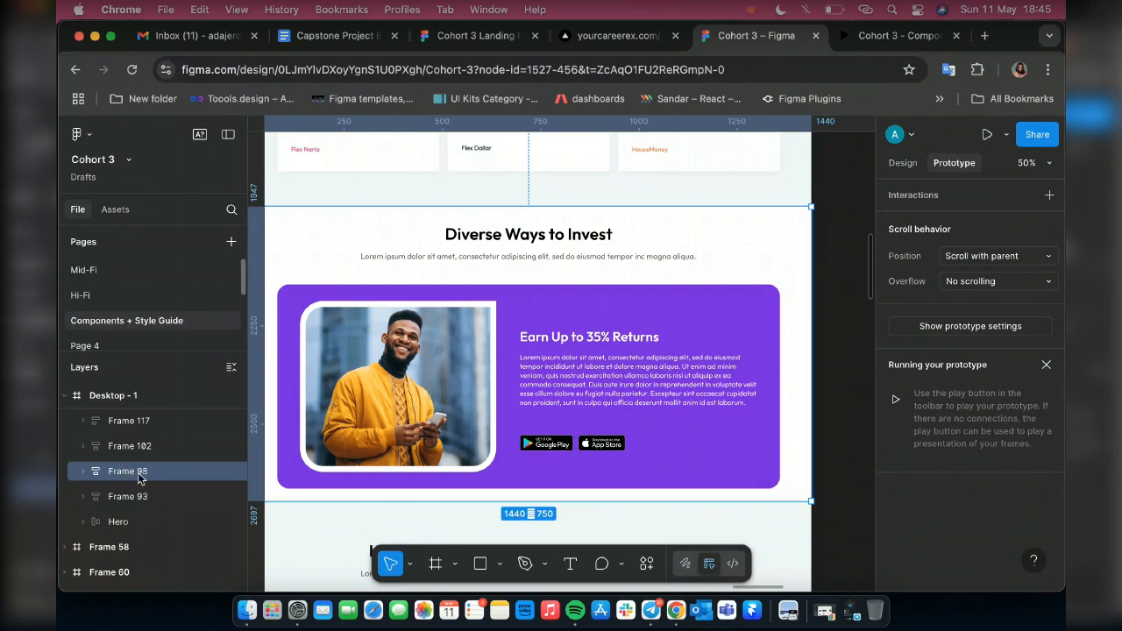
{"action": "double_click", "coordinate": [138, 474]}
{"action": "type", "text": "About"}
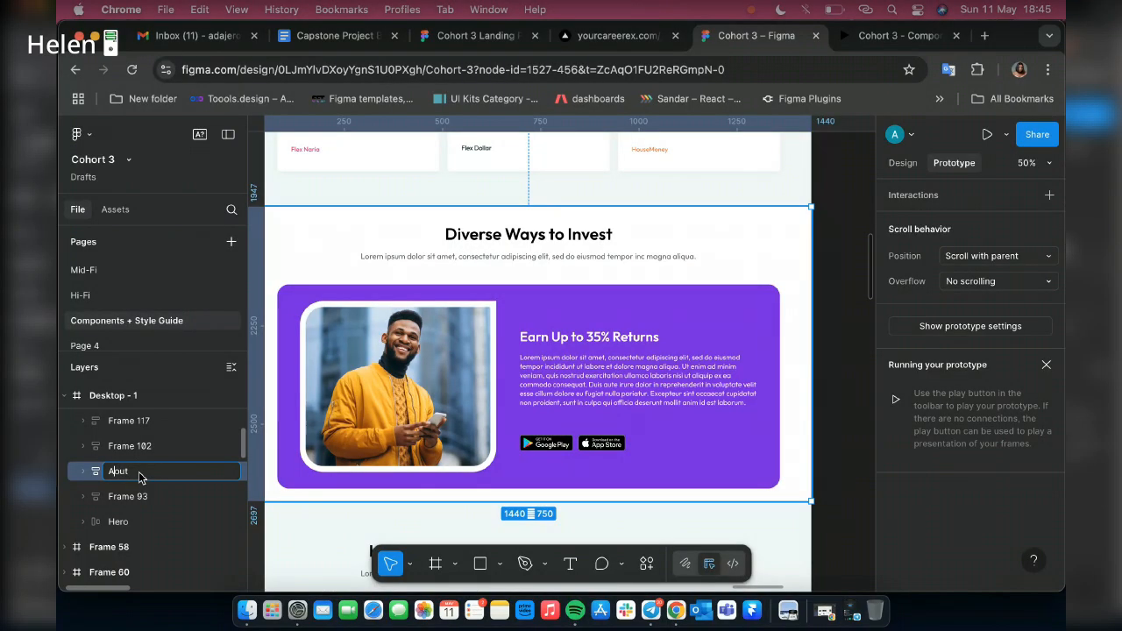
{"action": "type", "text": "us"}
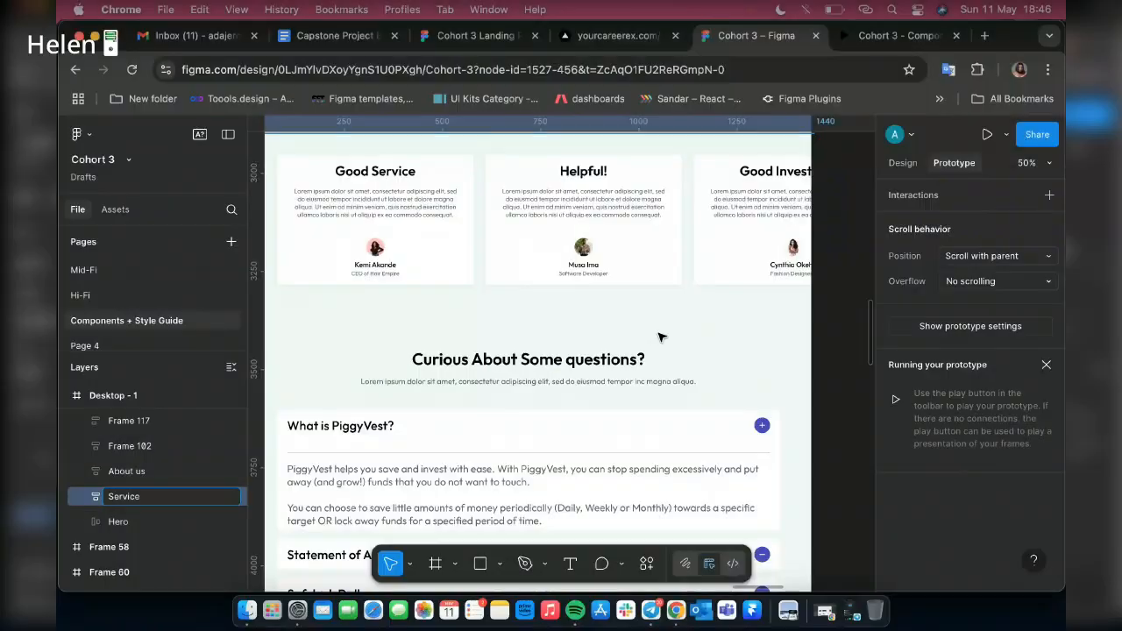
Rename the "Hear What 5+ Millions People Say About Us" section's frame as "Testimonial"
{"action": "scroll", "coordinate": [747, 209], "scroll_direction": "down", "scroll_amount": 2}
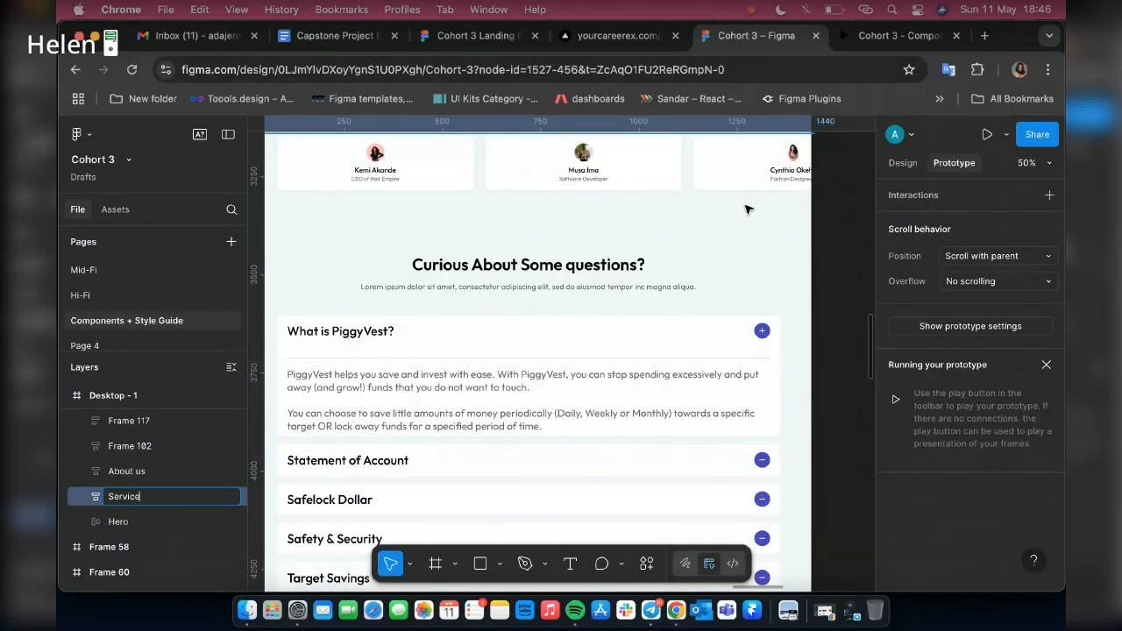
{"action": "scroll", "coordinate": [747, 209], "scroll_direction": "up", "scroll_amount": 4}
{"action": "left_click", "coordinate": [436, 314]}
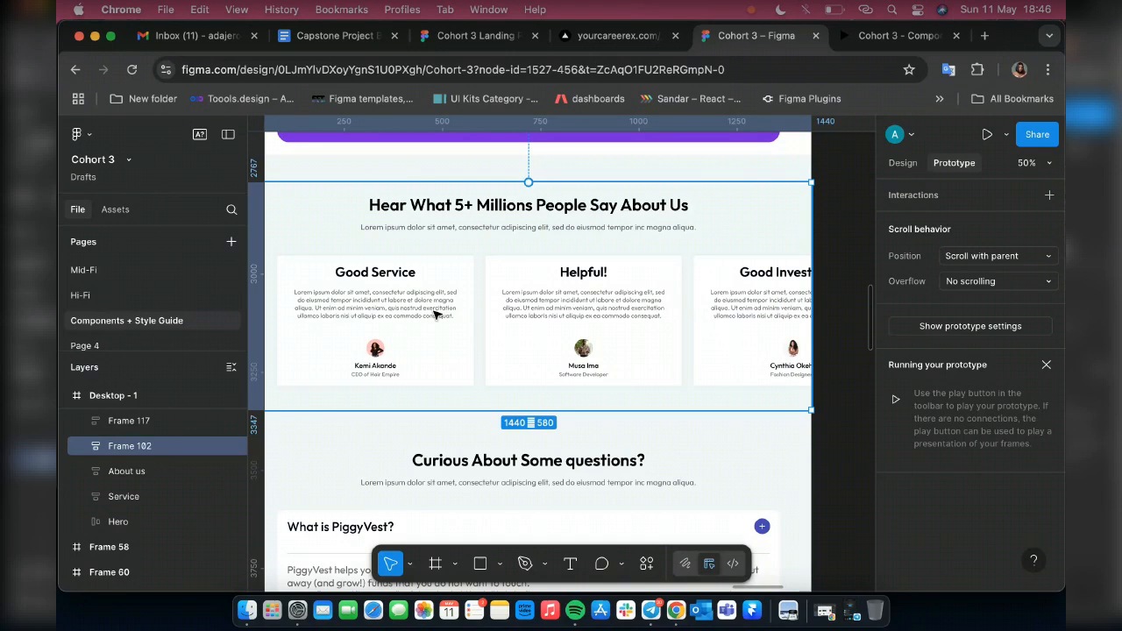
{"action": "double_click", "coordinate": [129, 447]}
{"action": "type", "text": "Testimonial"}
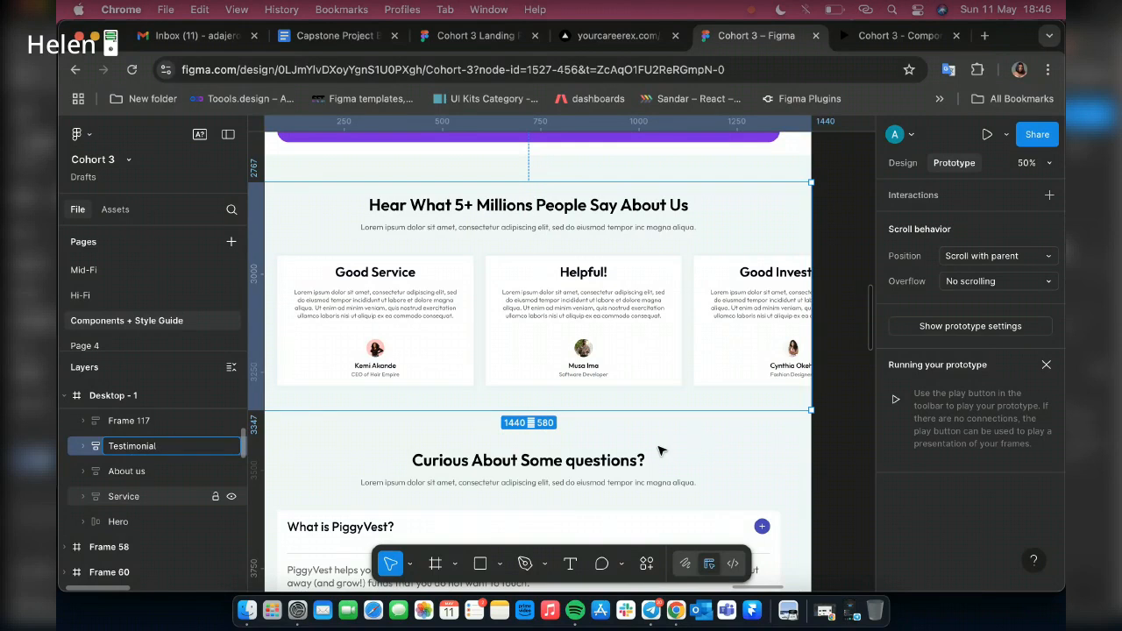
Rename the "Curious About Some questions?" section's frame as "faq"
{"action": "left_click", "coordinate": [463, 454]}
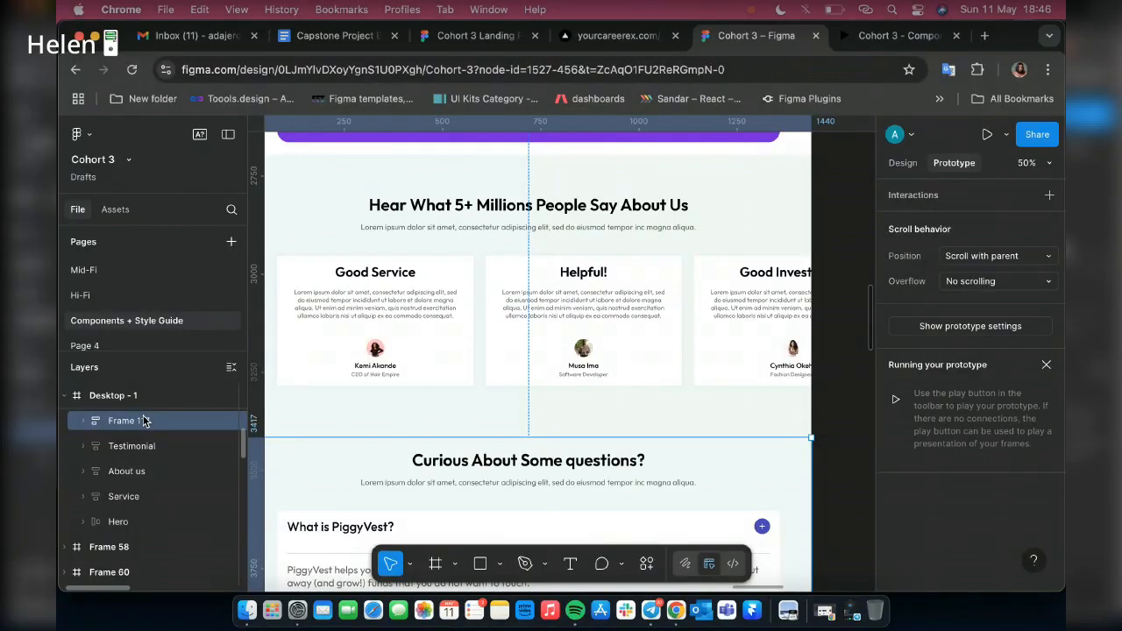
{"action": "double_click", "coordinate": [145, 422]}
{"action": "type", "text": "faq"}
{"action": "scroll", "coordinate": [710, 209], "scroll_direction": "down", "scroll_amount": 3}
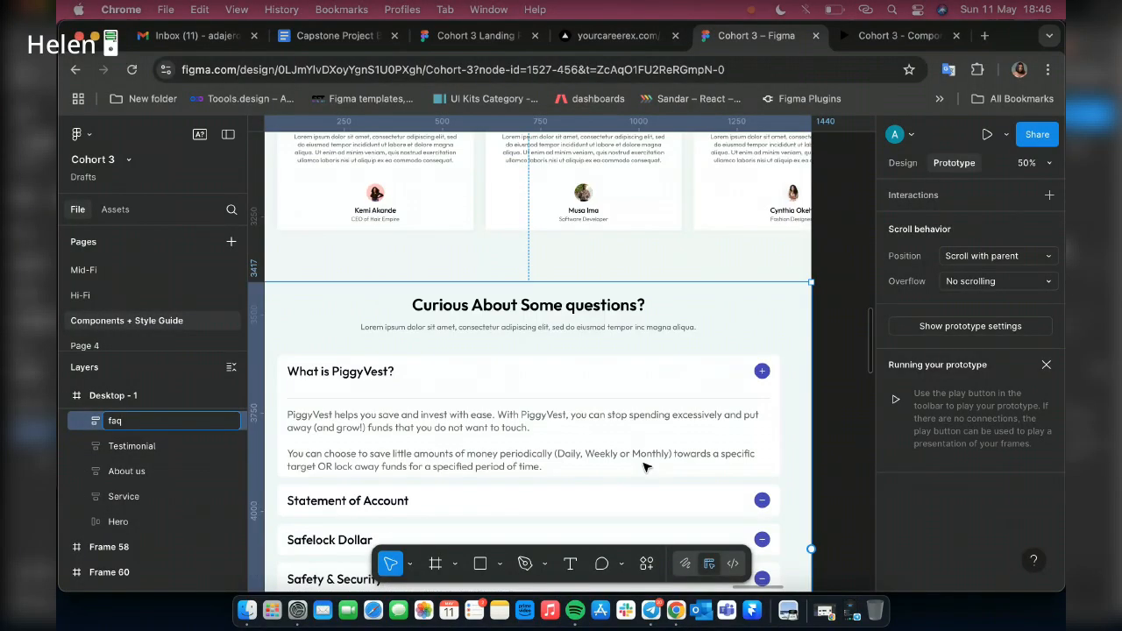
{"action": "scroll", "coordinate": [711, 208], "scroll_direction": "down", "scroll_amount": 10}
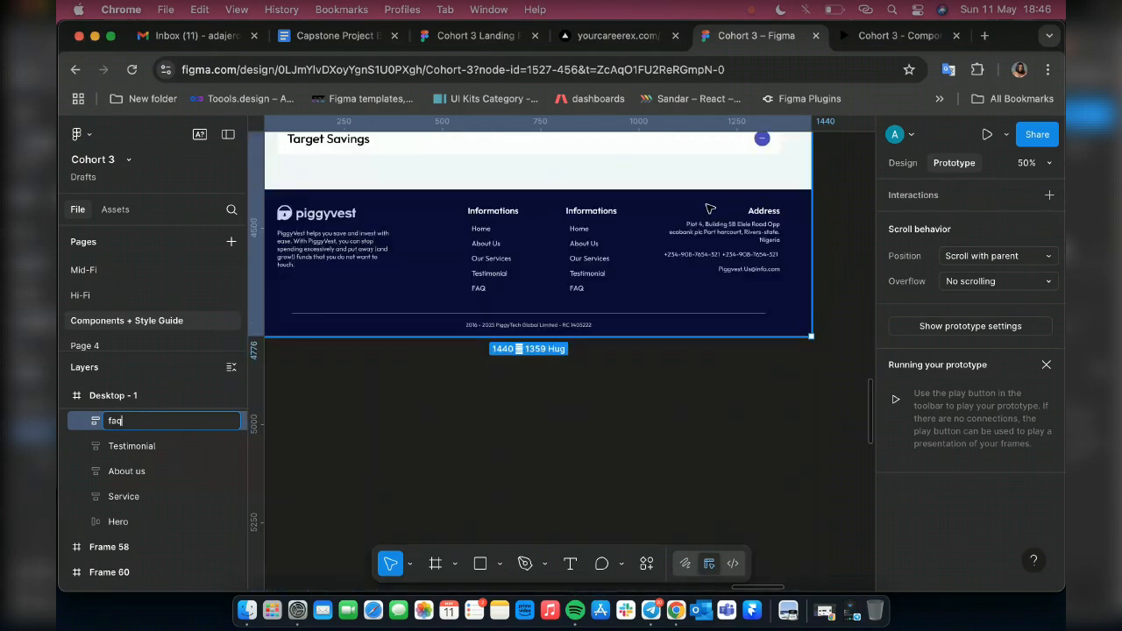
{"action": "scroll", "coordinate": [515, 272], "scroll_direction": "up", "scroll_amount": 3}
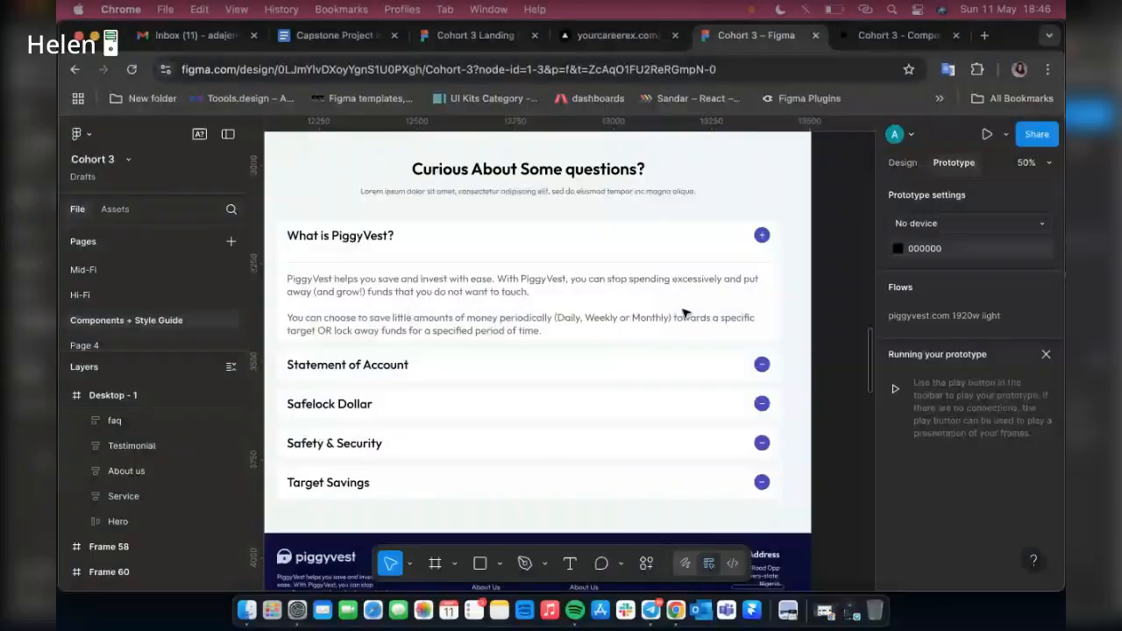
Select the About Us link instance in the header navigation of Desktop - 1
{"action": "scroll", "coordinate": [524, 311], "scroll_direction": "down", "scroll_amount": 2}
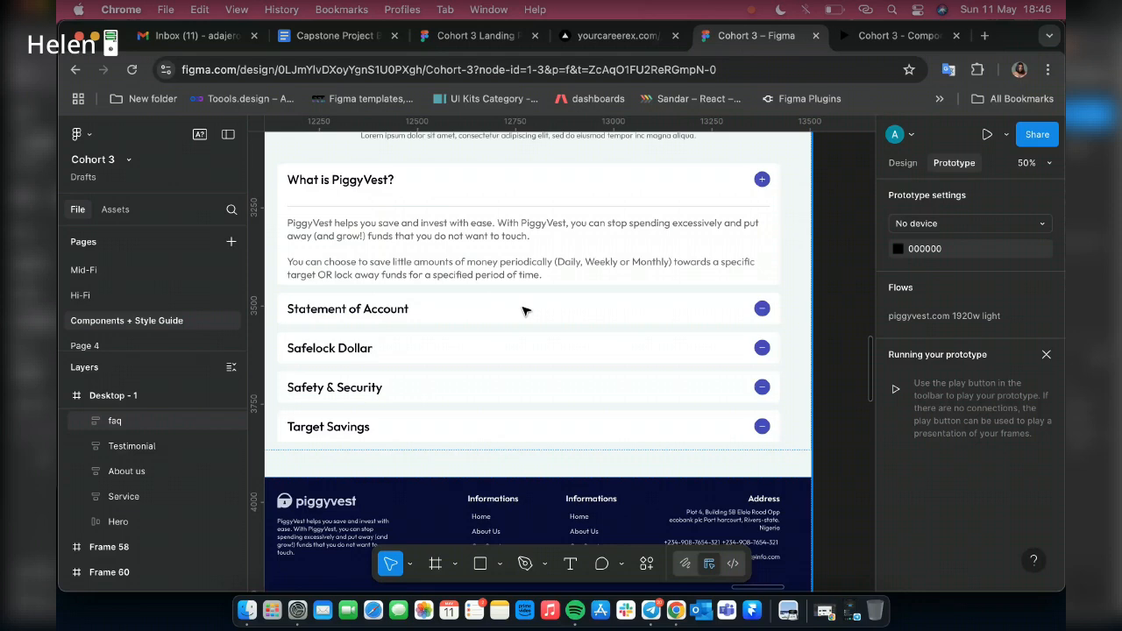
{"action": "scroll", "coordinate": [525, 310], "scroll_direction": "up", "scroll_amount": 15}
{"action": "scroll", "coordinate": [374, 300], "scroll_direction": "up", "scroll_amount": 10}
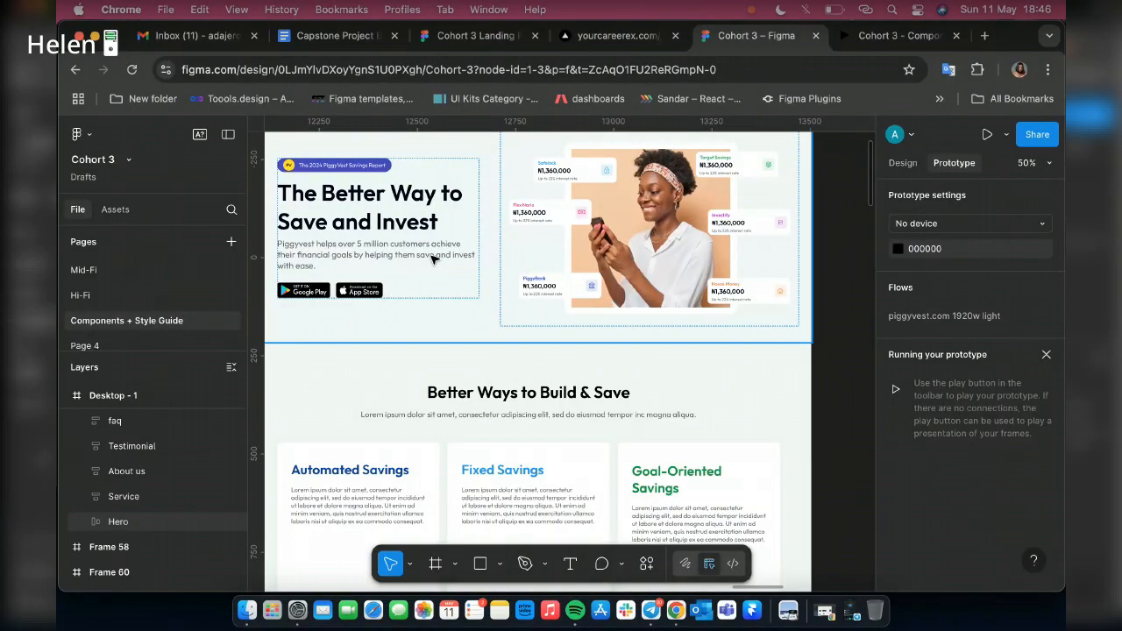
{"action": "scroll", "coordinate": [431, 258], "scroll_direction": "up", "scroll_amount": 4}
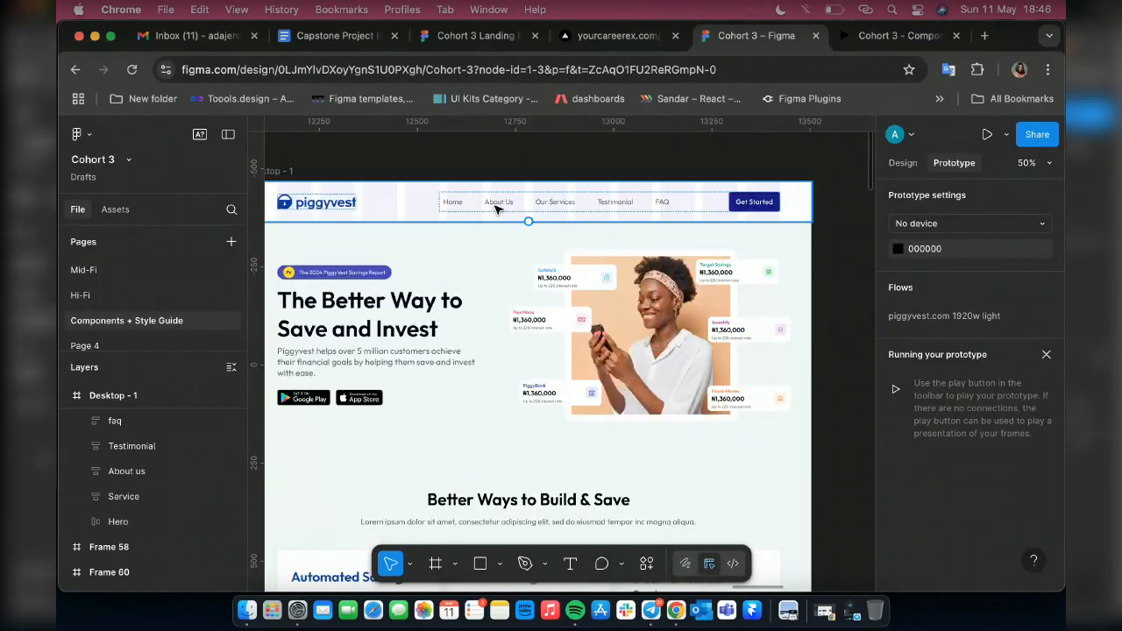
{"action": "left_click", "coordinate": [497, 207]}
{"action": "left_click", "coordinate": [497, 206]}
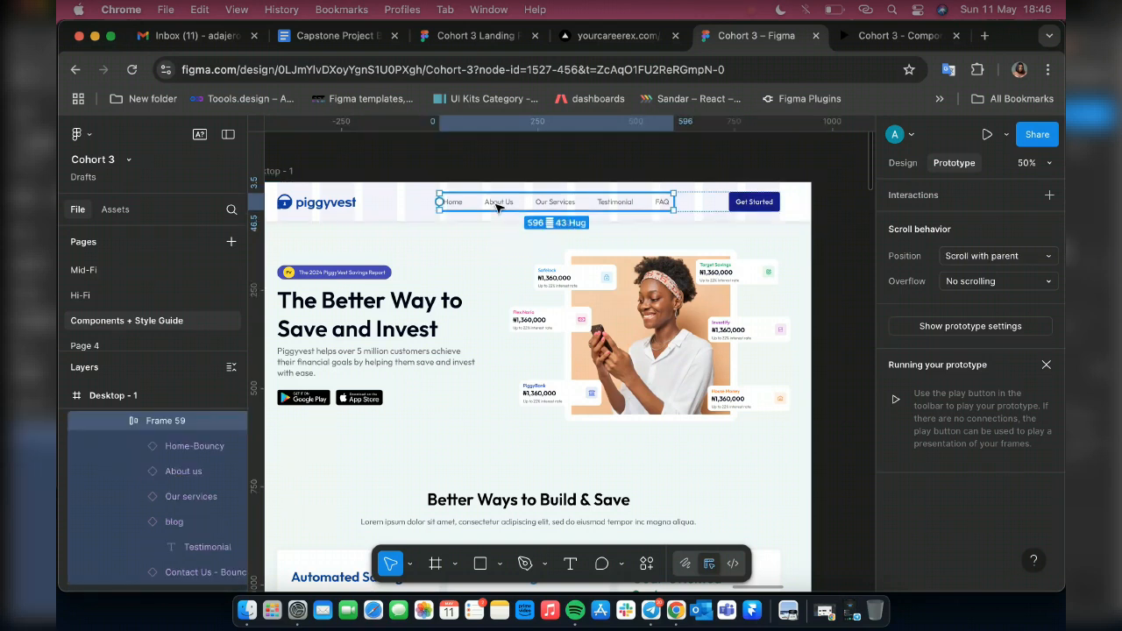
{"action": "left_click", "coordinate": [498, 207]}
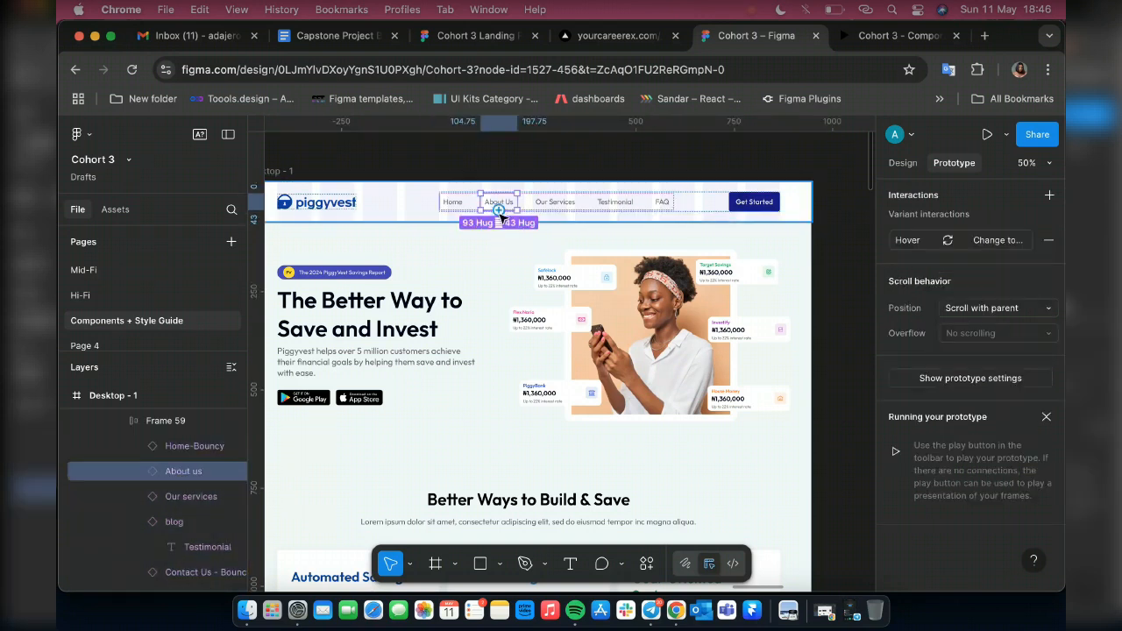
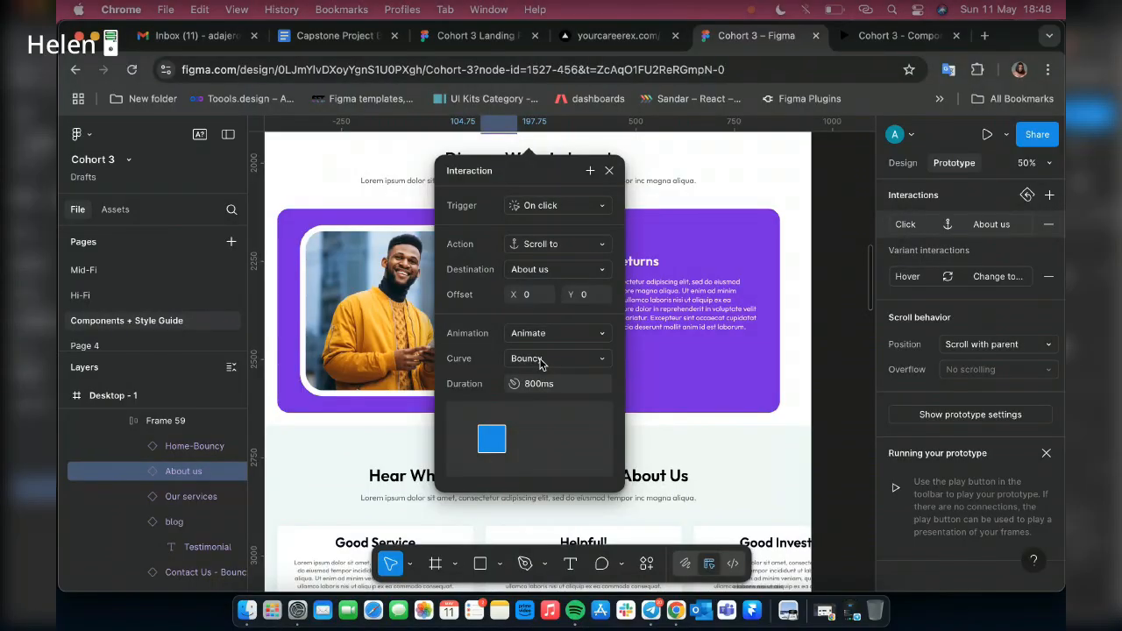
Set the About Us link's scroll animation curve to Gentle and try the link in the prototype preview
{"action": "left_click", "coordinate": [541, 360]}
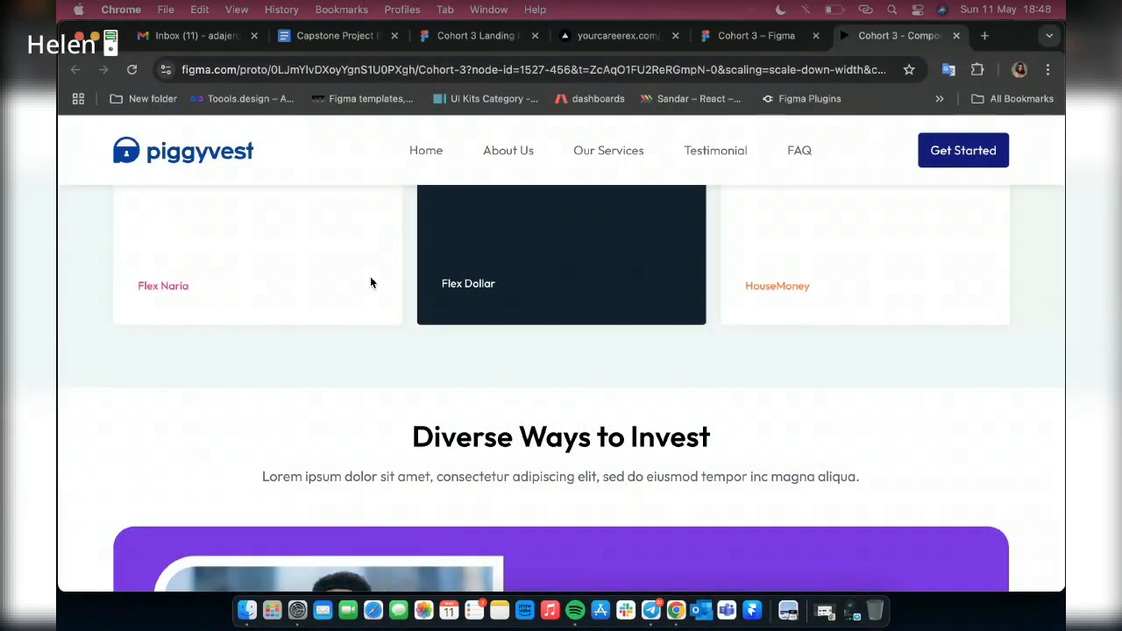
{"action": "scroll", "coordinate": [263, 228], "scroll_direction": "up", "scroll_amount": 3}
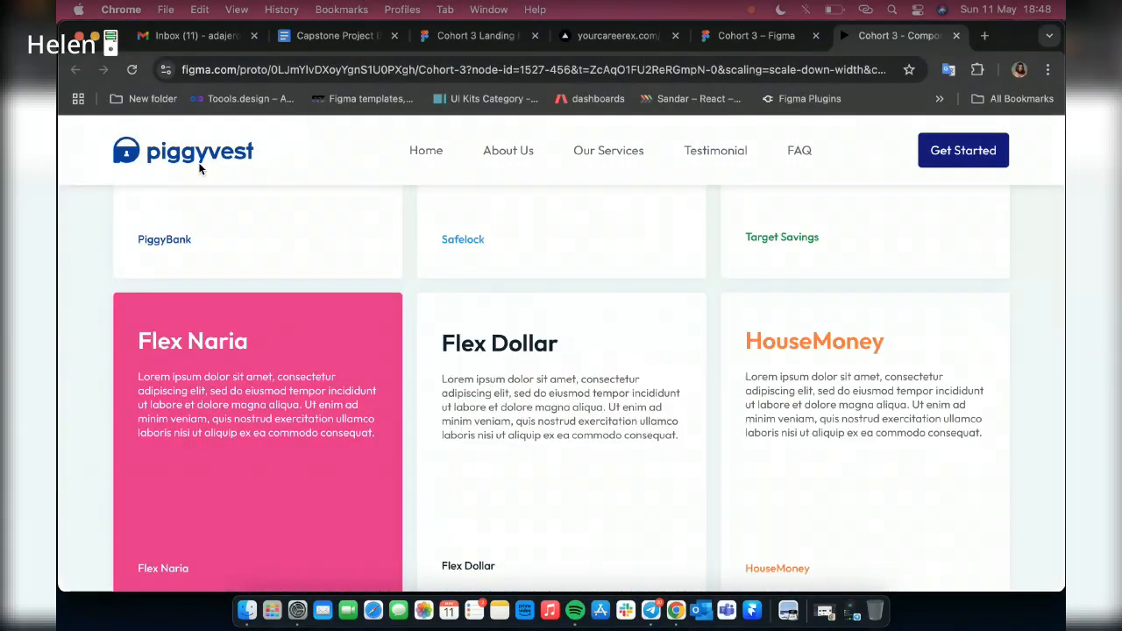
{"action": "scroll", "coordinate": [199, 169], "scroll_direction": "up", "scroll_amount": 10}
{"action": "left_click", "coordinate": [509, 151]}
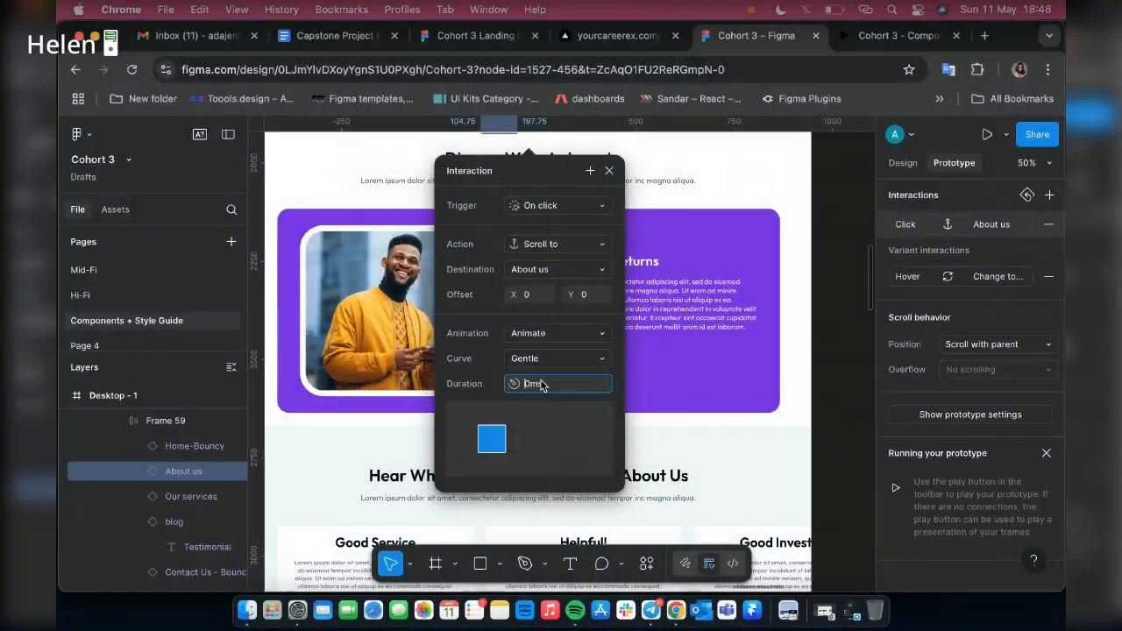
Set the About Us scroll animation's duration to 500 ms and replay it in the prototype preview
{"action": "type", "text": "500"}
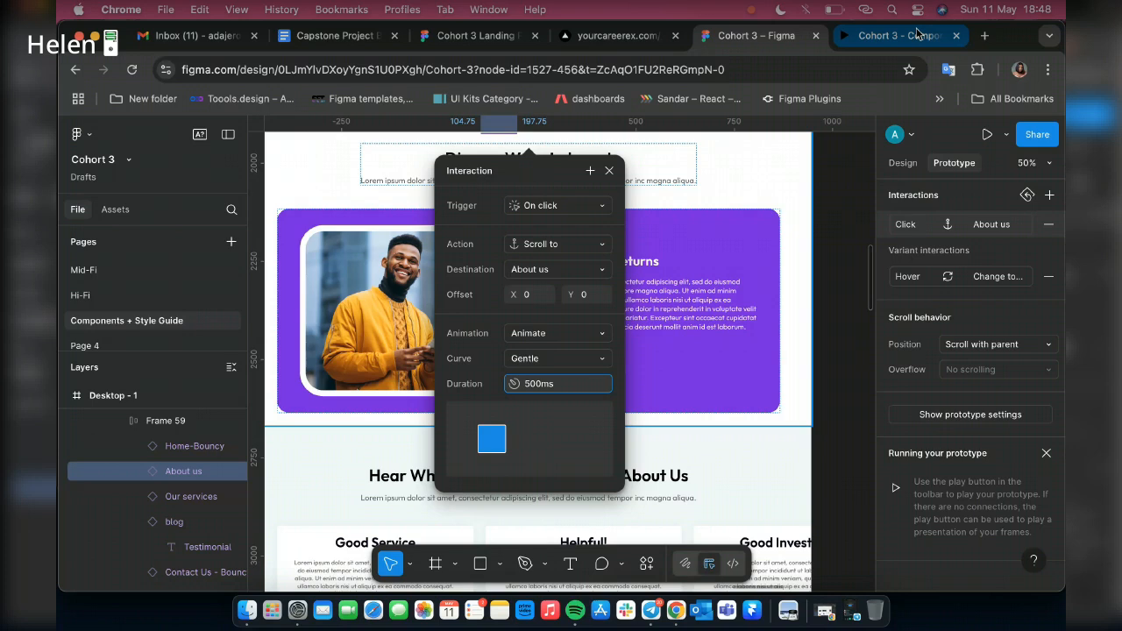
{"action": "left_click", "coordinate": [917, 35]}
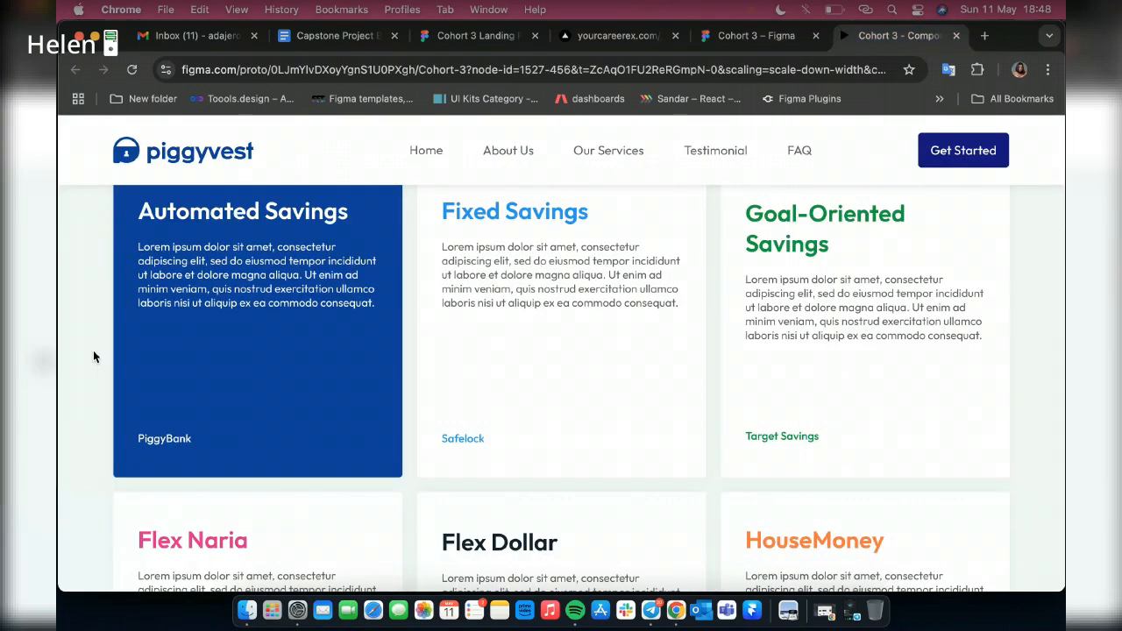
{"action": "scroll", "coordinate": [95, 357], "scroll_direction": "up", "scroll_amount": 10}
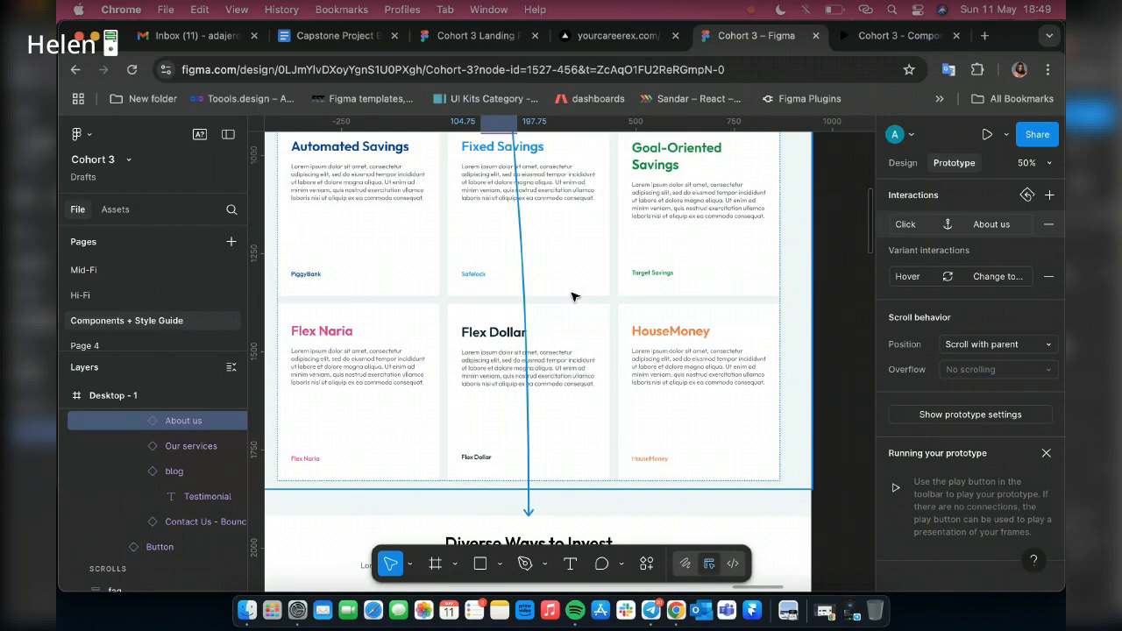
Connect the Our Services header link to the Service section with an on-click scroll-to interaction and test it in the preview
{"action": "scroll", "coordinate": [552, 281], "scroll_direction": "up", "scroll_amount": 10}
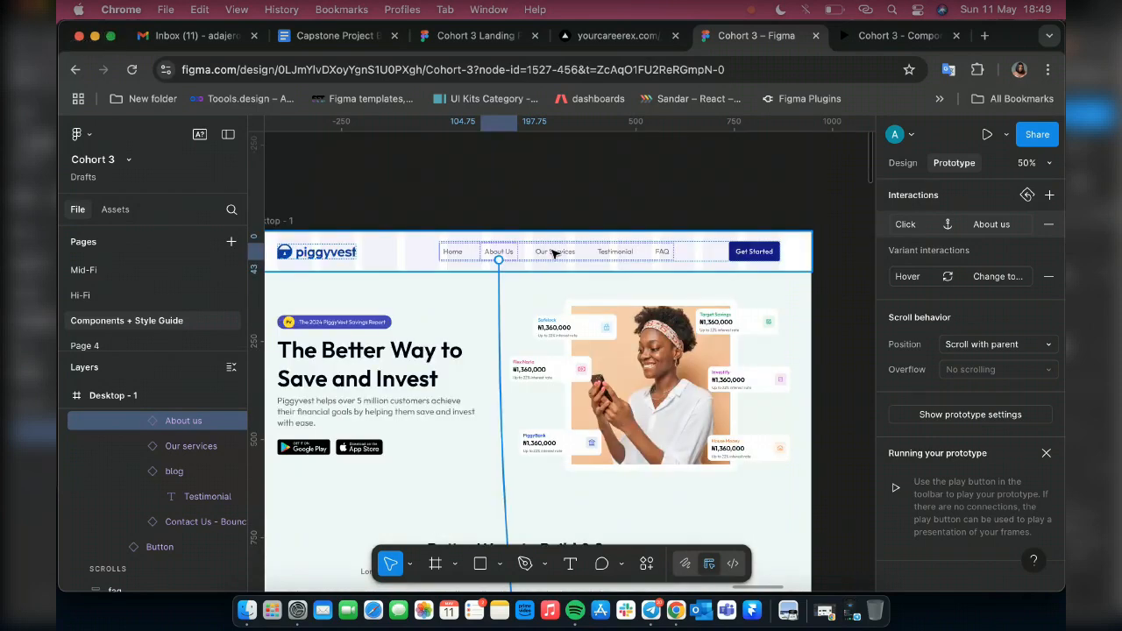
{"action": "left_click", "coordinate": [555, 255]}
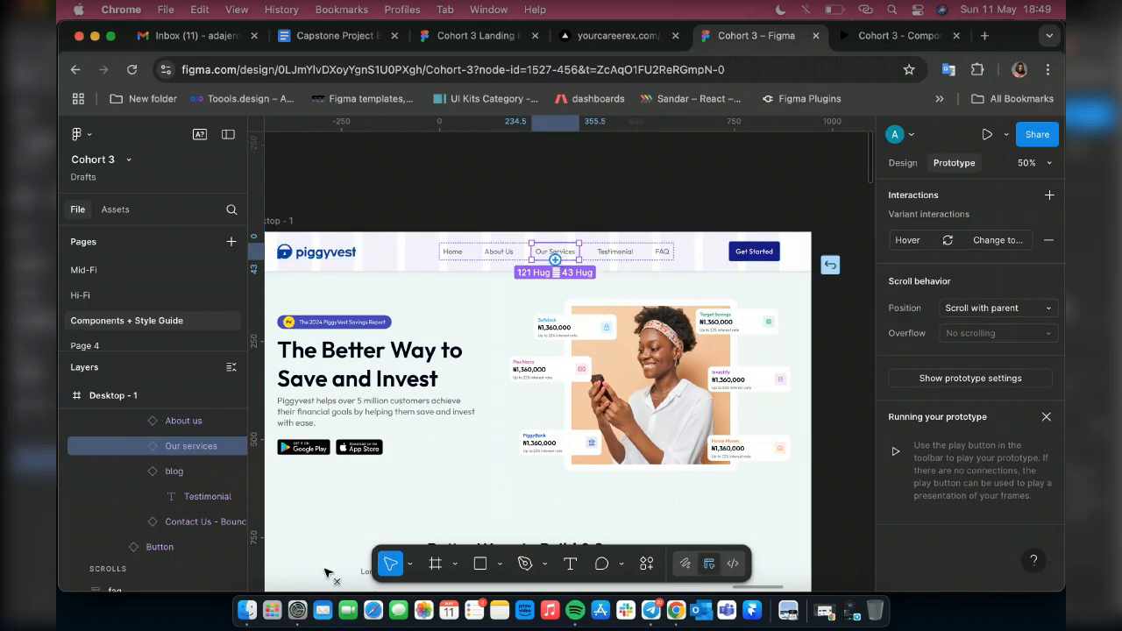
{"action": "left_click_drag", "start_coordinate": [326, 569], "coordinate": [324, 572]}
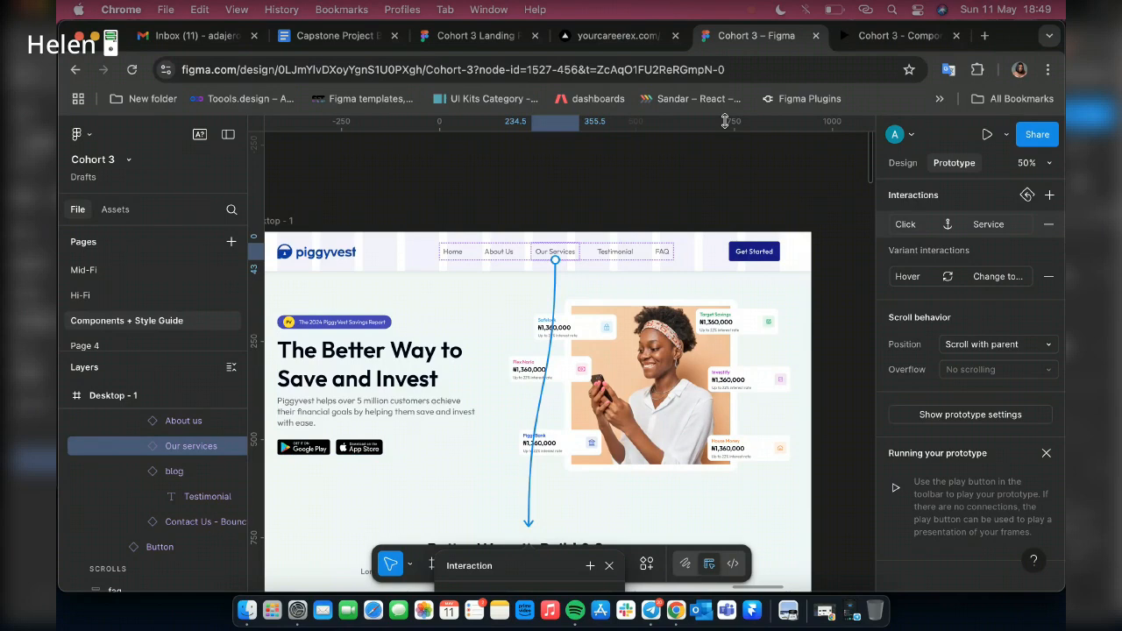
{"action": "left_click", "coordinate": [900, 36]}
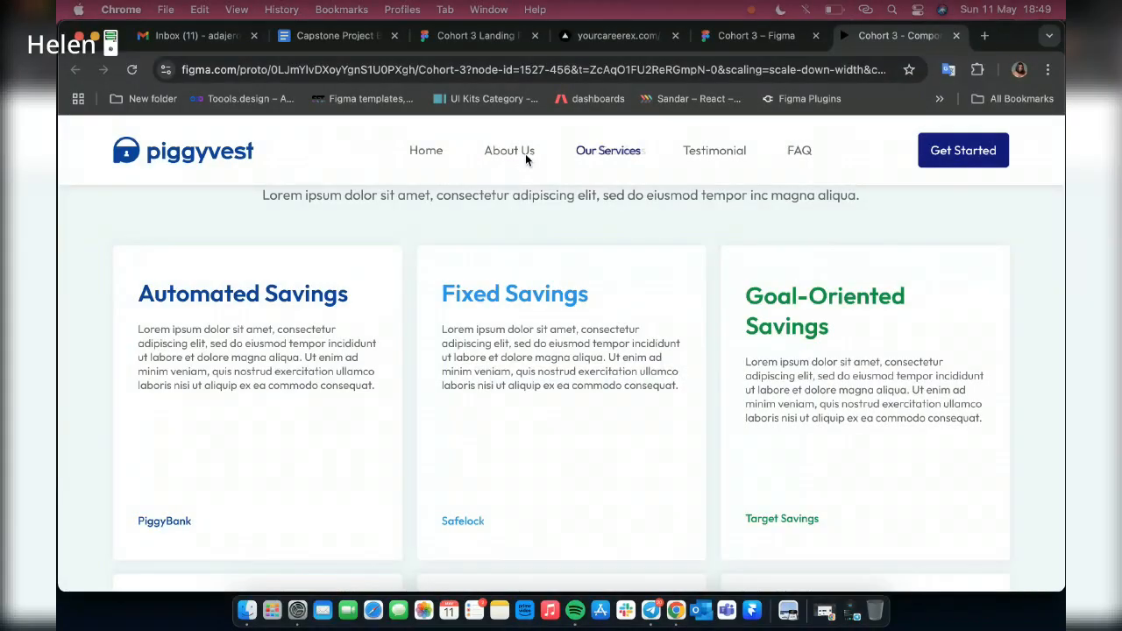
{"action": "left_click", "coordinate": [527, 158]}
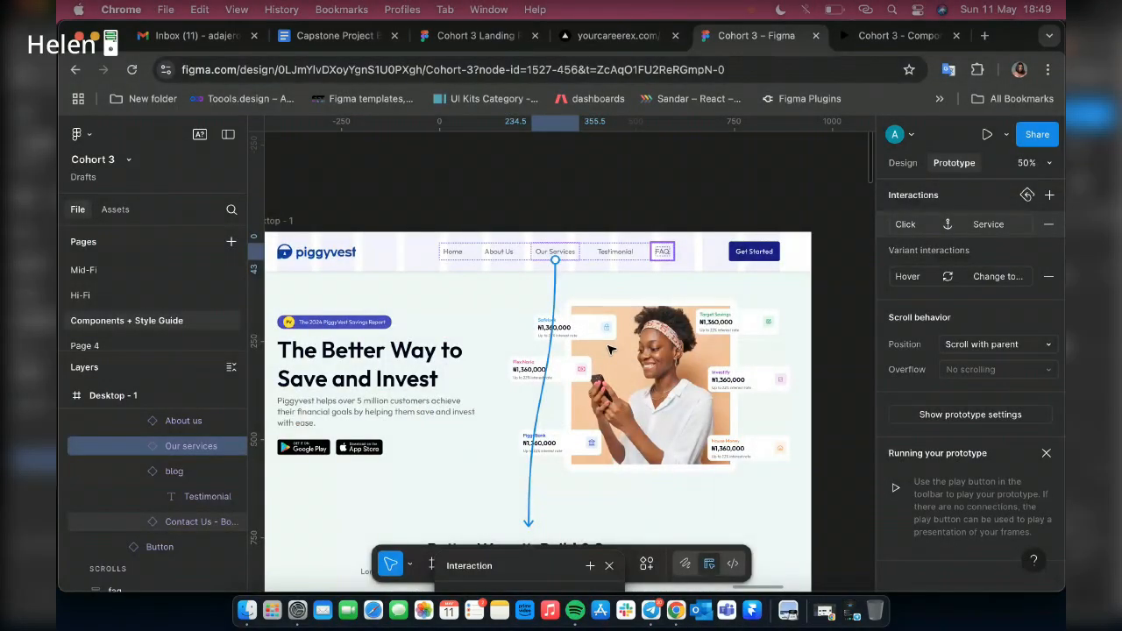
Open the Our Services link's scroll interaction for editing and bring its animation settings into view
{"action": "left_click", "coordinate": [530, 518]}
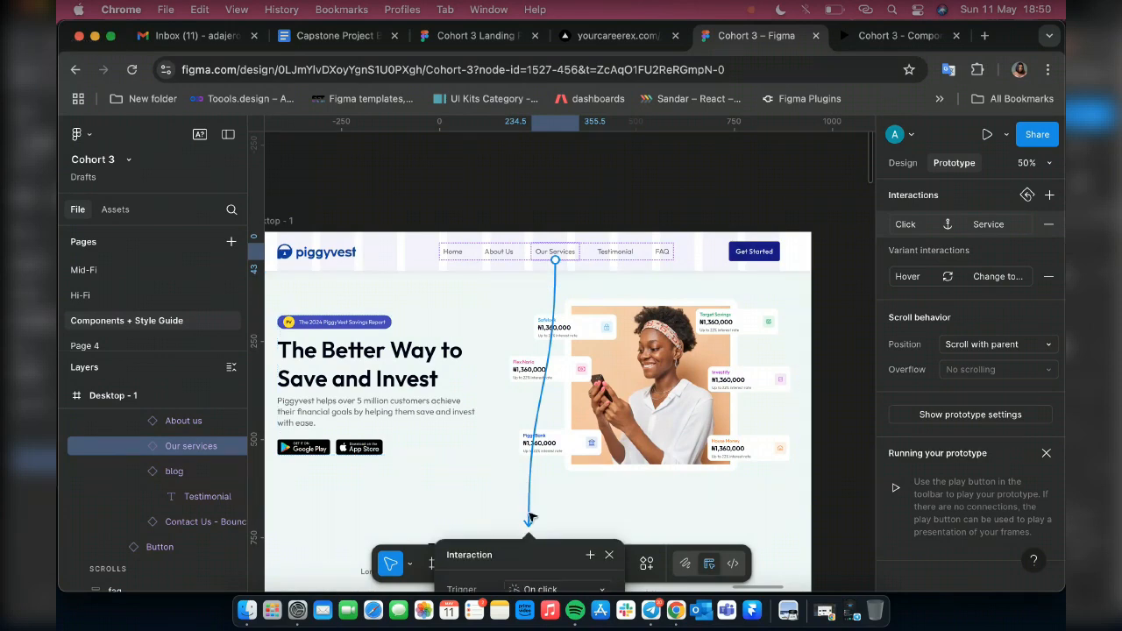
{"action": "left_click_drag", "start_coordinate": [547, 554], "coordinate": [589, 322]}
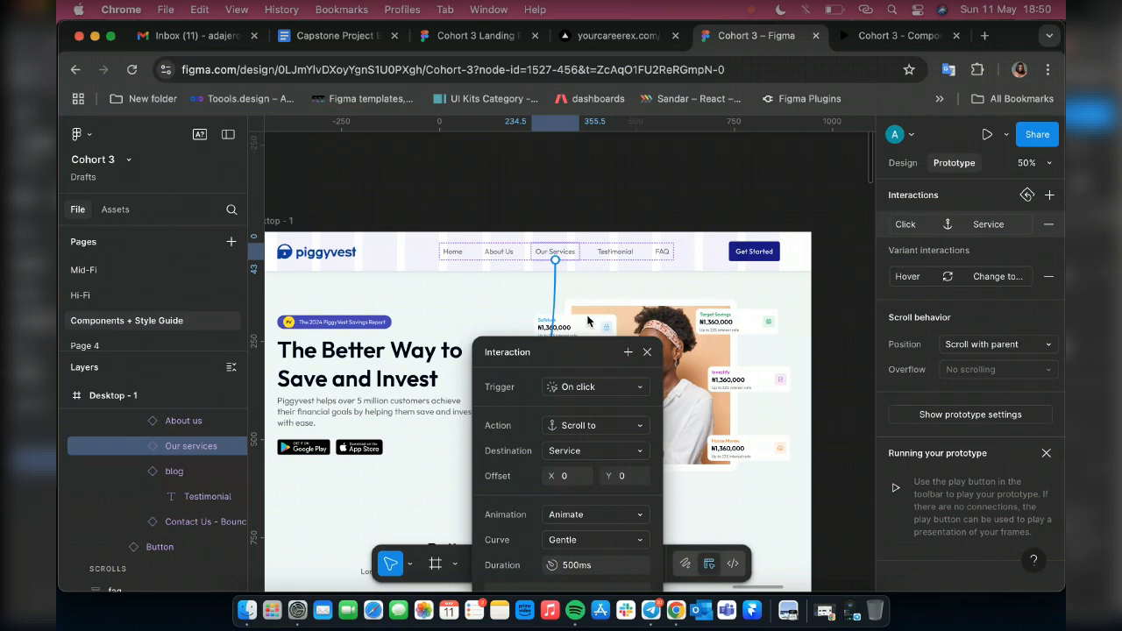
{"action": "left_click", "coordinate": [575, 530]}
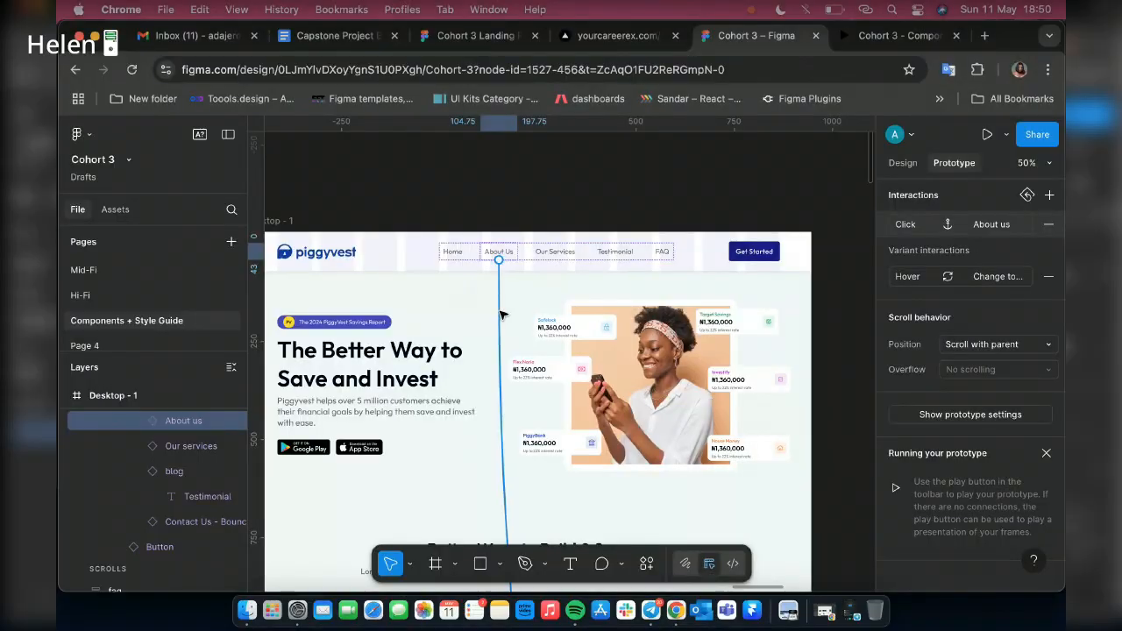
Set the About Us link's scroll duration to 800 ms and test the link in the preview
{"action": "left_click", "coordinate": [501, 314]}
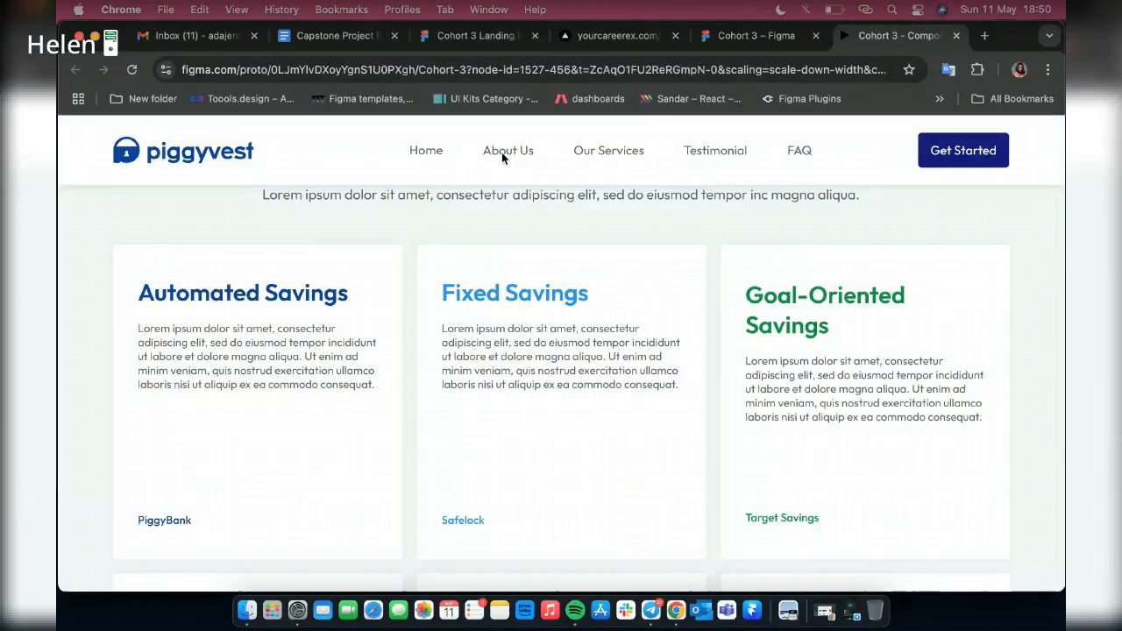
{"action": "left_click", "coordinate": [502, 153]}
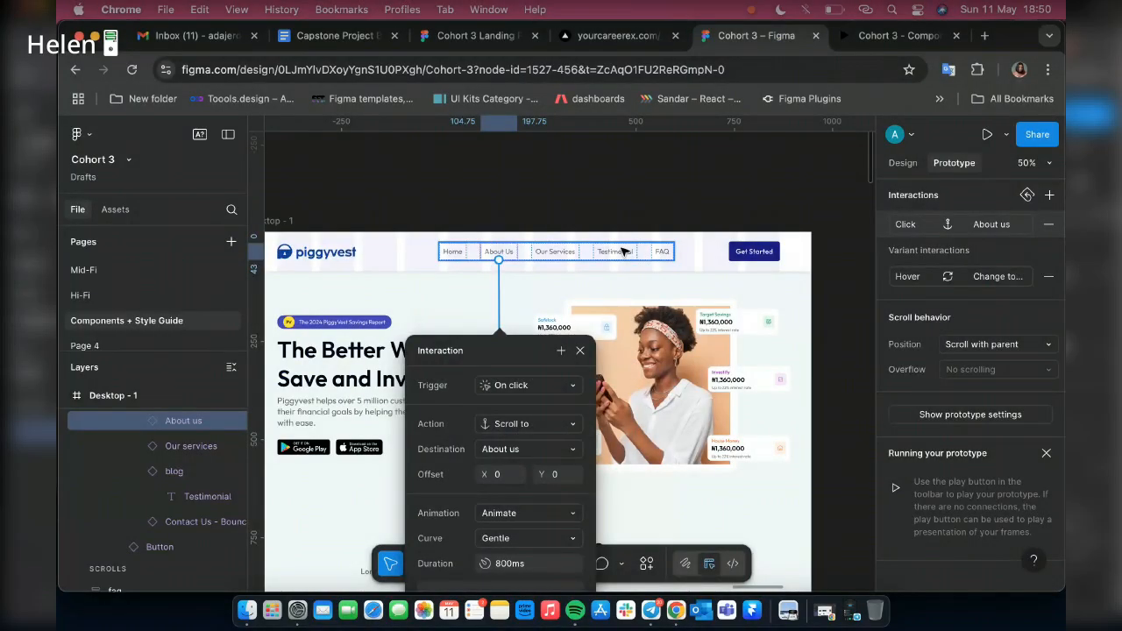
Try to draw a prototype connection from the Testimonial header link down to the testimonial section
{"action": "left_click", "coordinate": [621, 252]}
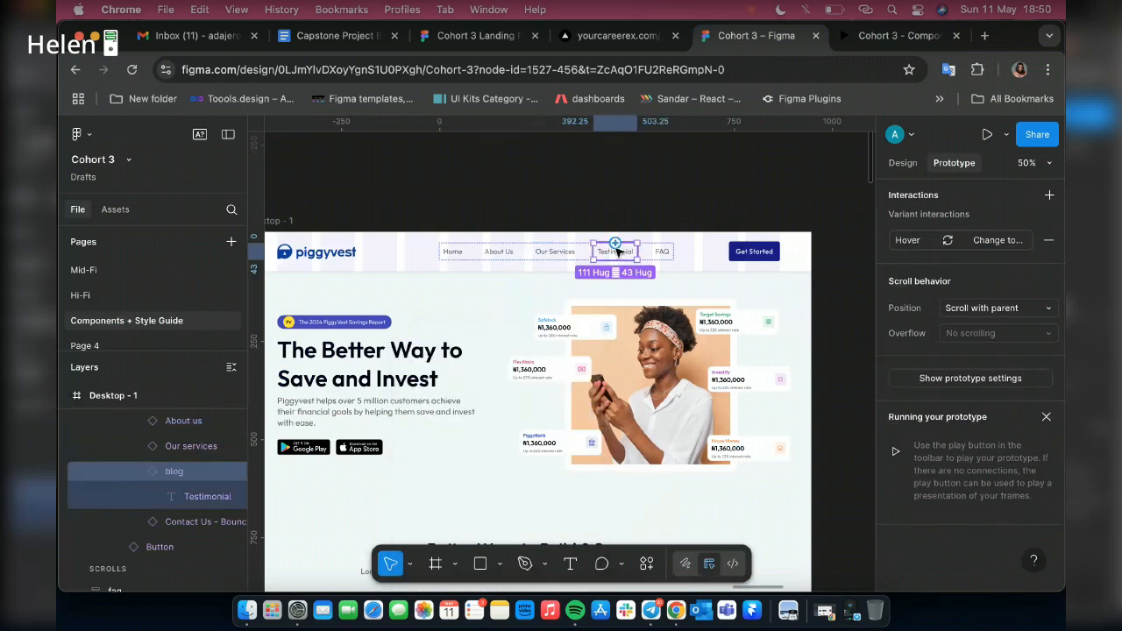
{"action": "left_click_drag", "start_coordinate": [615, 243], "coordinate": [529, 250]}
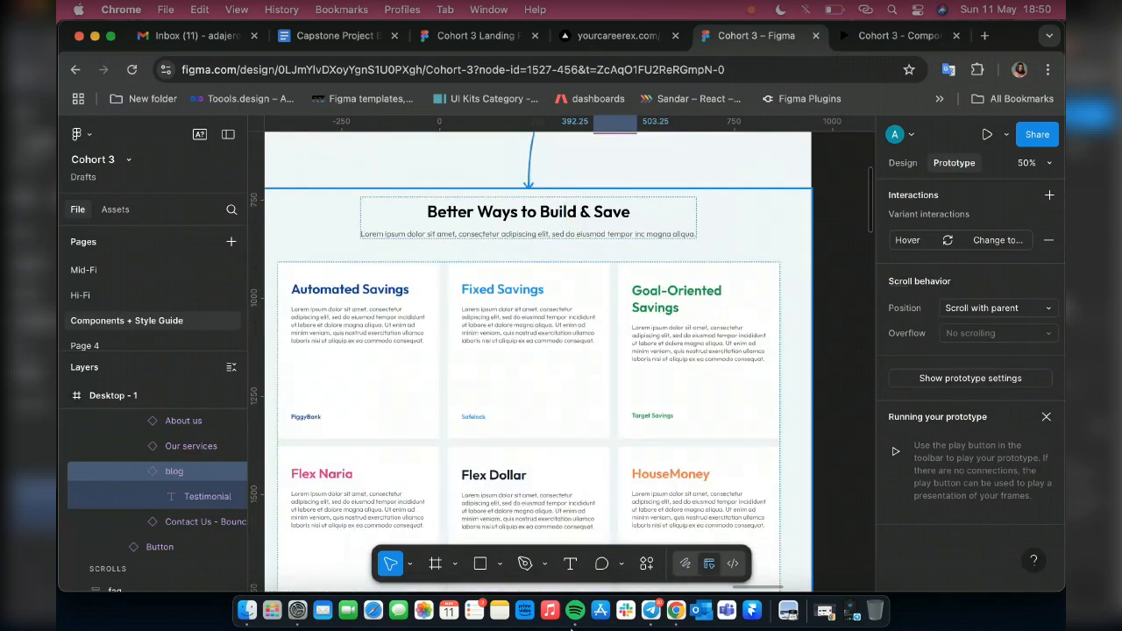
{"action": "left_click_drag", "start_coordinate": [573, 628], "coordinate": [575, 626]}
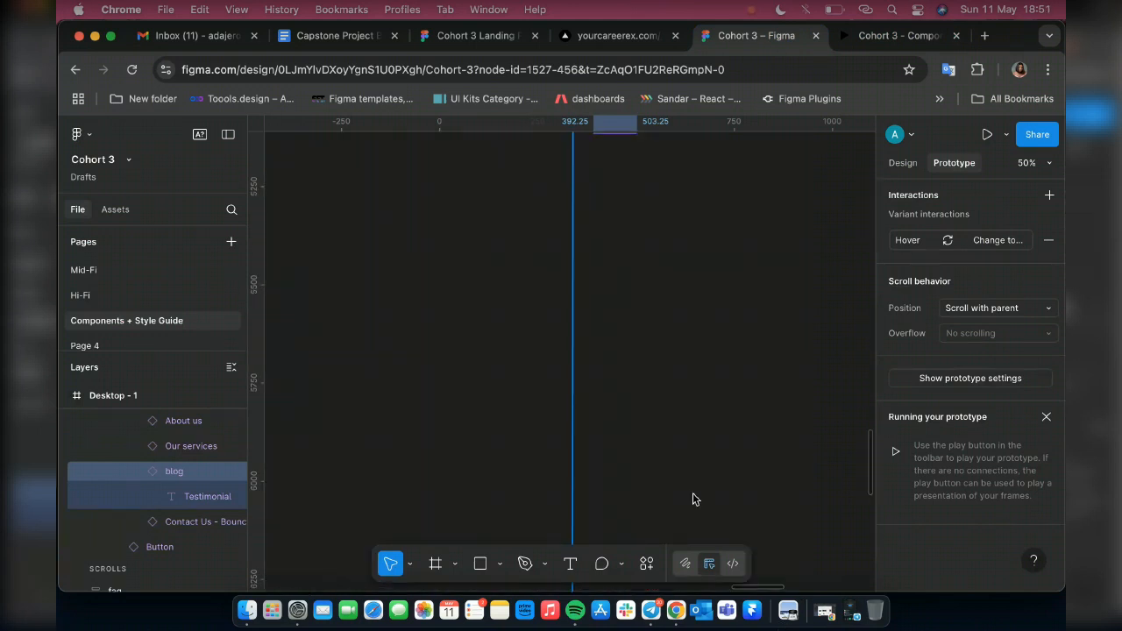
{"action": "scroll", "coordinate": [693, 498], "scroll_direction": "up", "scroll_amount": 2}
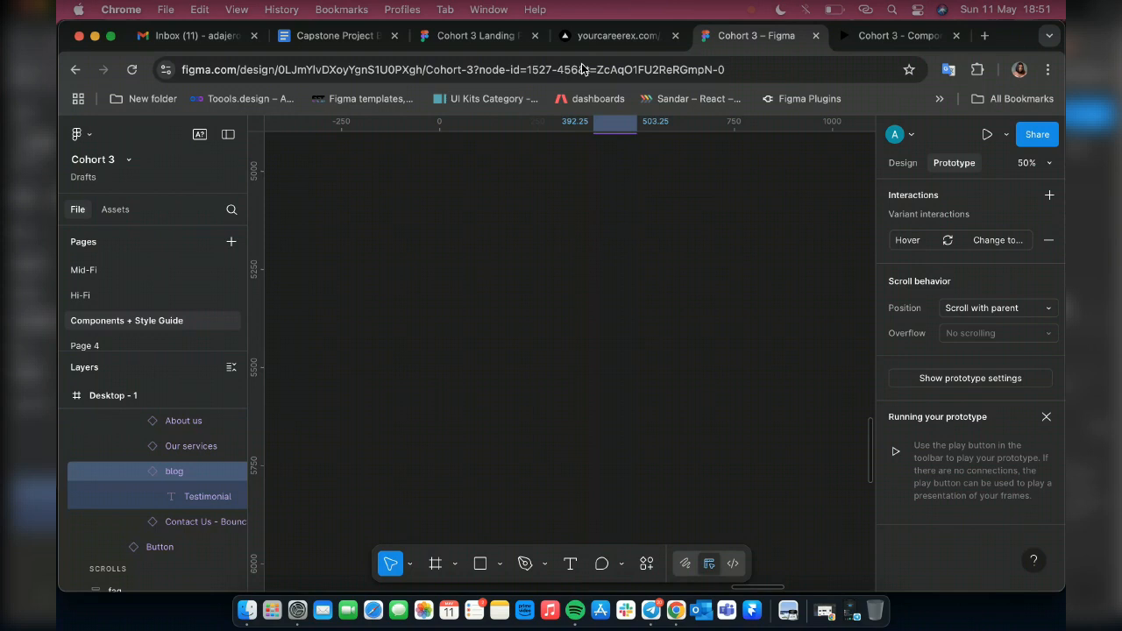
{"action": "scroll", "coordinate": [554, 263], "scroll_direction": "up", "scroll_amount": 1}
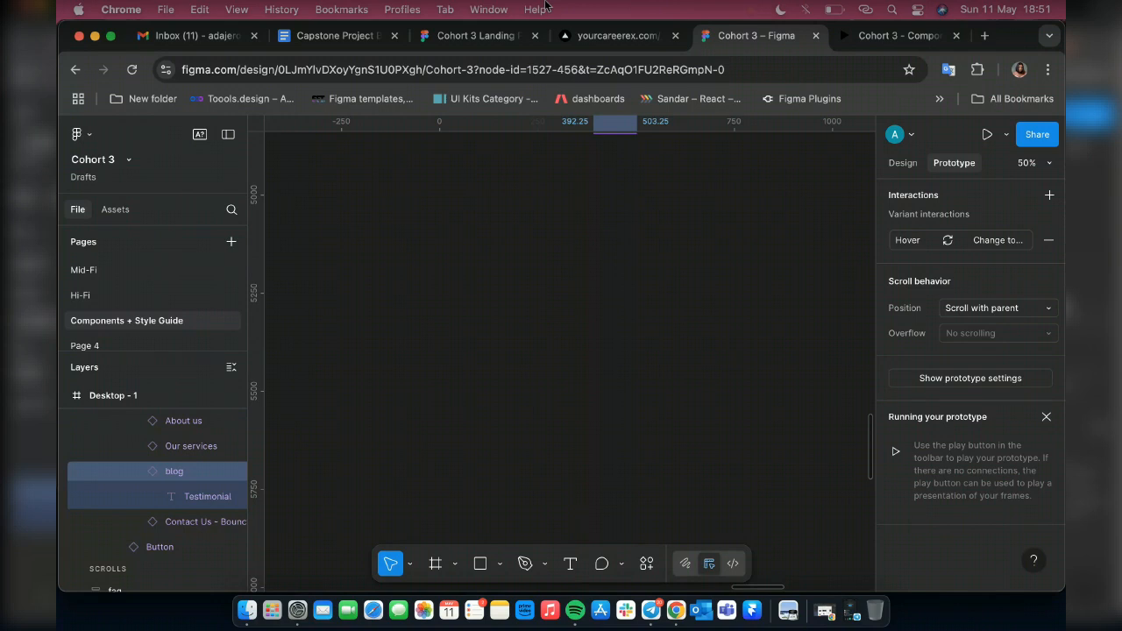
{"action": "scroll", "coordinate": [531, 318], "scroll_direction": "up", "scroll_amount": 10}
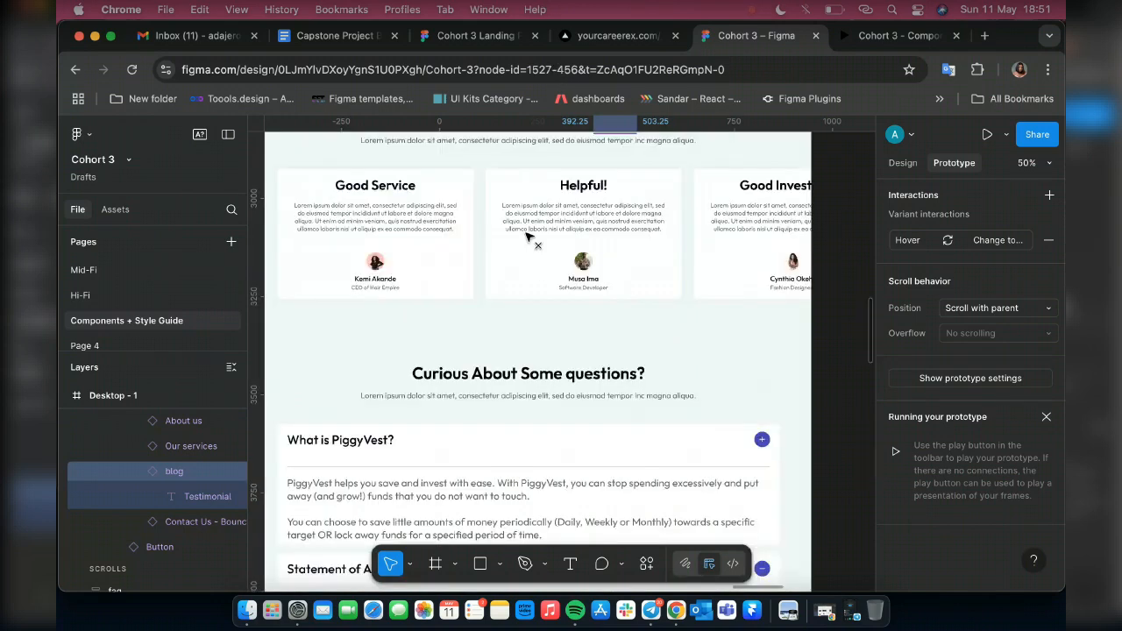
{"action": "left_click_drag", "start_coordinate": [527, 234], "coordinate": [426, 92]}
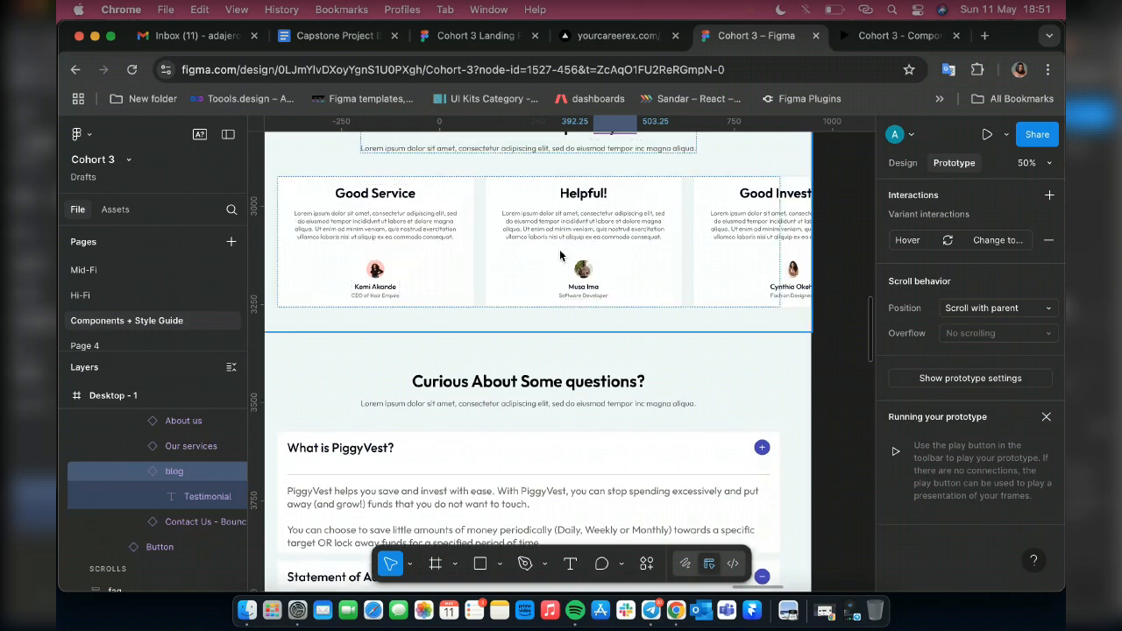
{"action": "left_click_drag", "start_coordinate": [747, 162], "coordinate": [615, 297]}
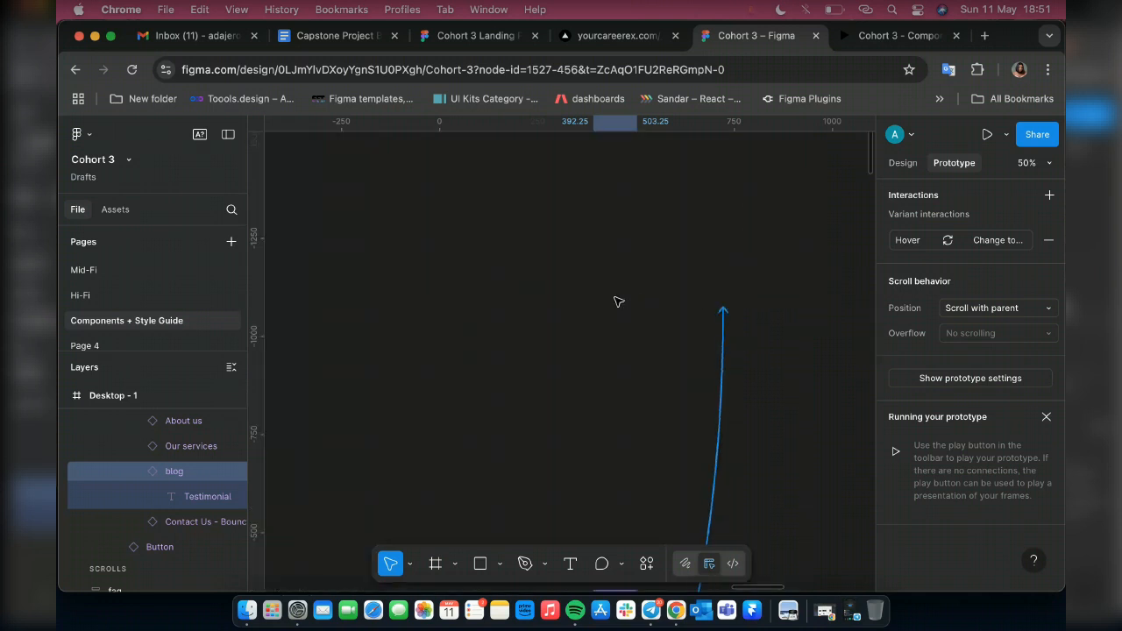
{"action": "scroll", "coordinate": [613, 297], "scroll_direction": "down", "scroll_amount": 3}
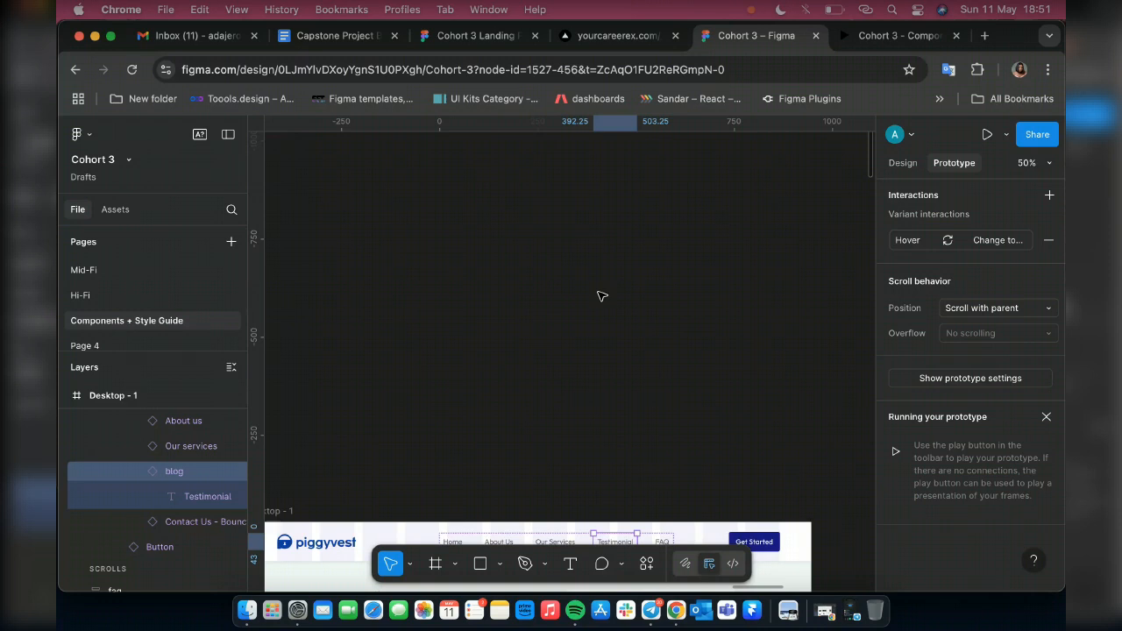
{"action": "scroll", "coordinate": [602, 297], "scroll_direction": "down", "scroll_amount": 5}
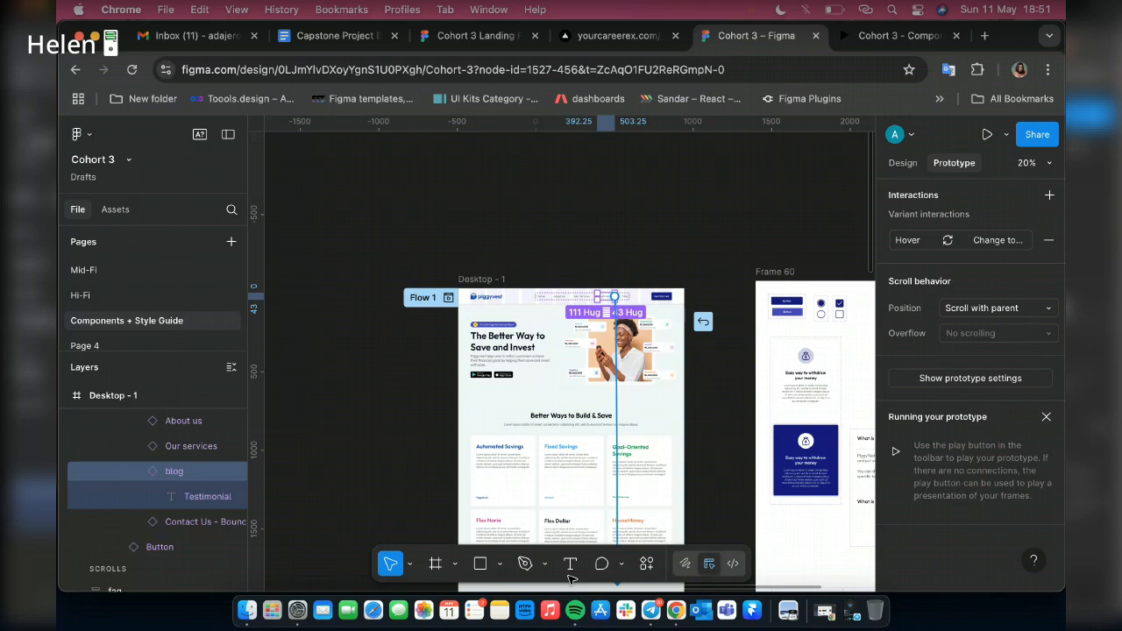
{"action": "left_click_drag", "start_coordinate": [575, 522], "coordinate": [603, 103]}
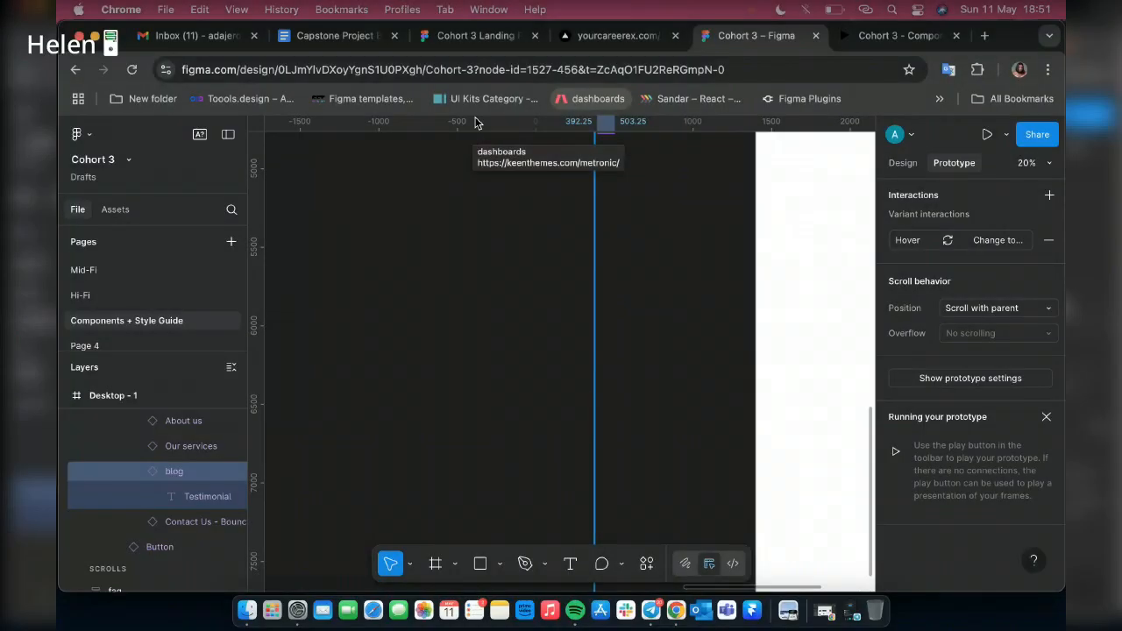
{"action": "left_click_drag", "start_coordinate": [476, 123], "coordinate": [541, 326]}
Connect the Testimonial header link to the Testimonial section with an on-click scroll-to interaction and bring its settings into view
{"action": "scroll", "coordinate": [623, 321], "scroll_direction": "down", "scroll_amount": 3}
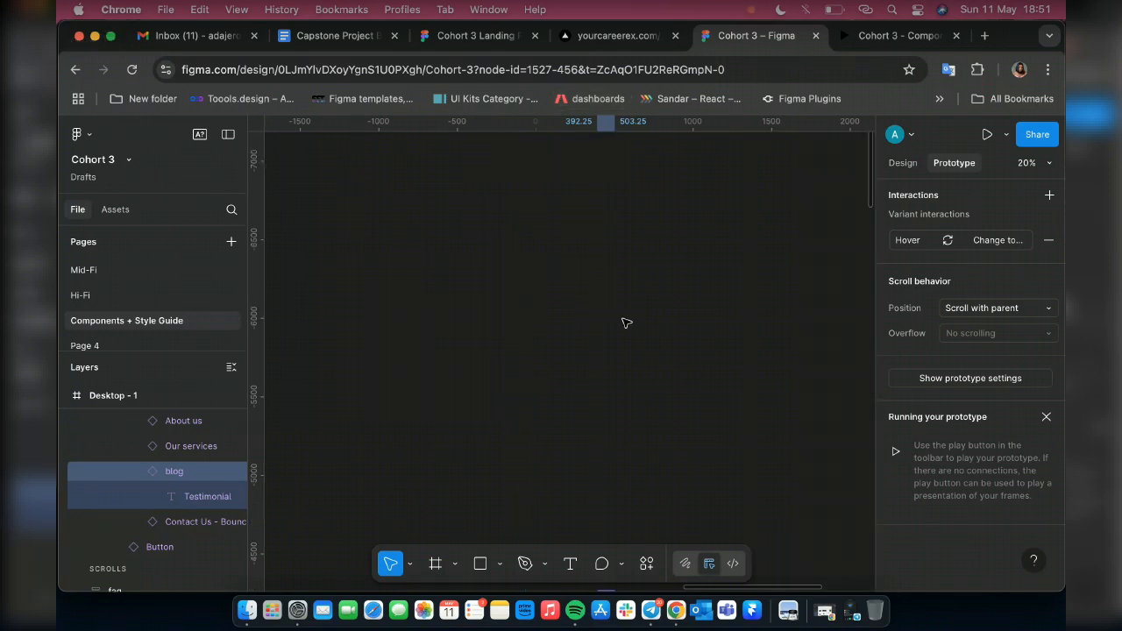
{"action": "scroll", "coordinate": [626, 323], "scroll_direction": "down", "scroll_amount": 15}
{"action": "scroll", "coordinate": [636, 337], "scroll_direction": "down", "scroll_amount": 5}
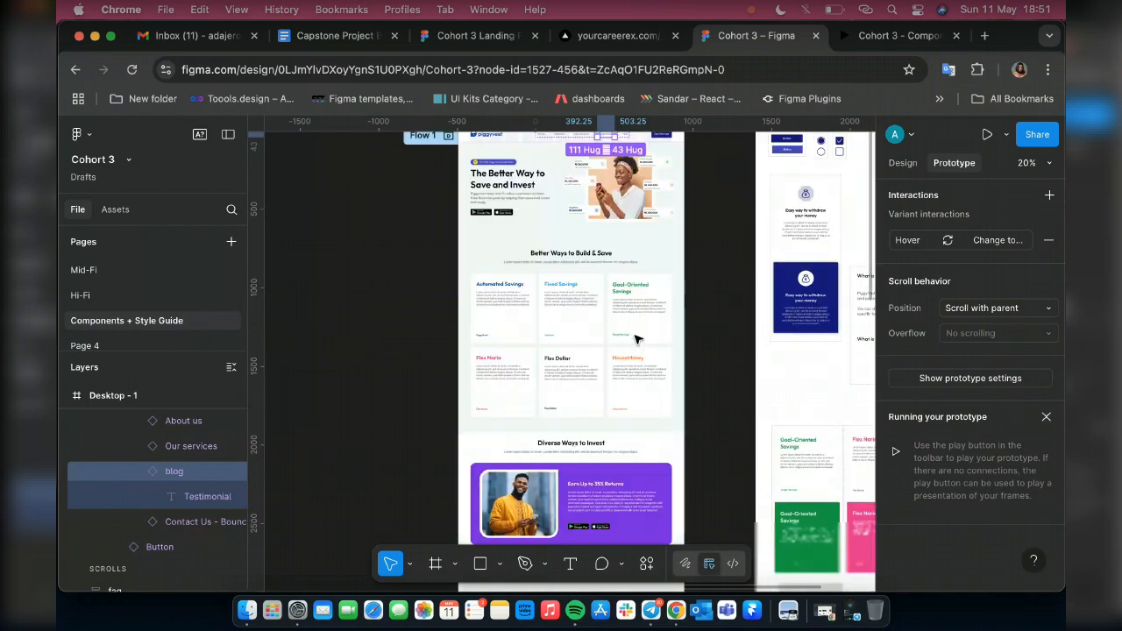
{"action": "scroll", "coordinate": [635, 339], "scroll_direction": "down", "scroll_amount": 3}
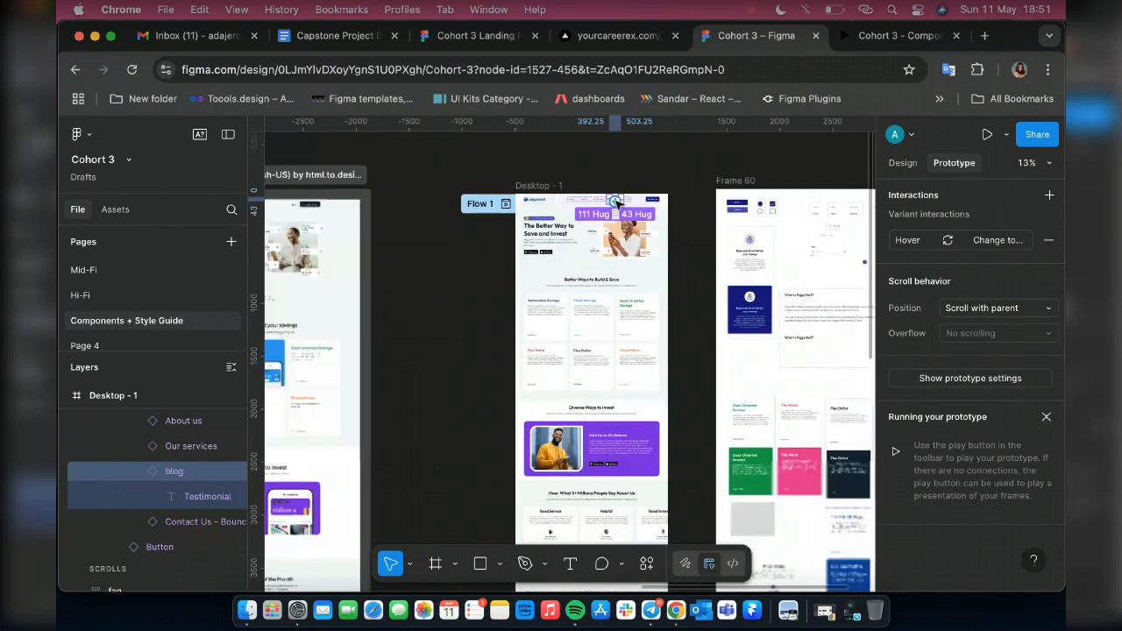
{"action": "left_click_drag", "start_coordinate": [616, 201], "coordinate": [670, 460]}
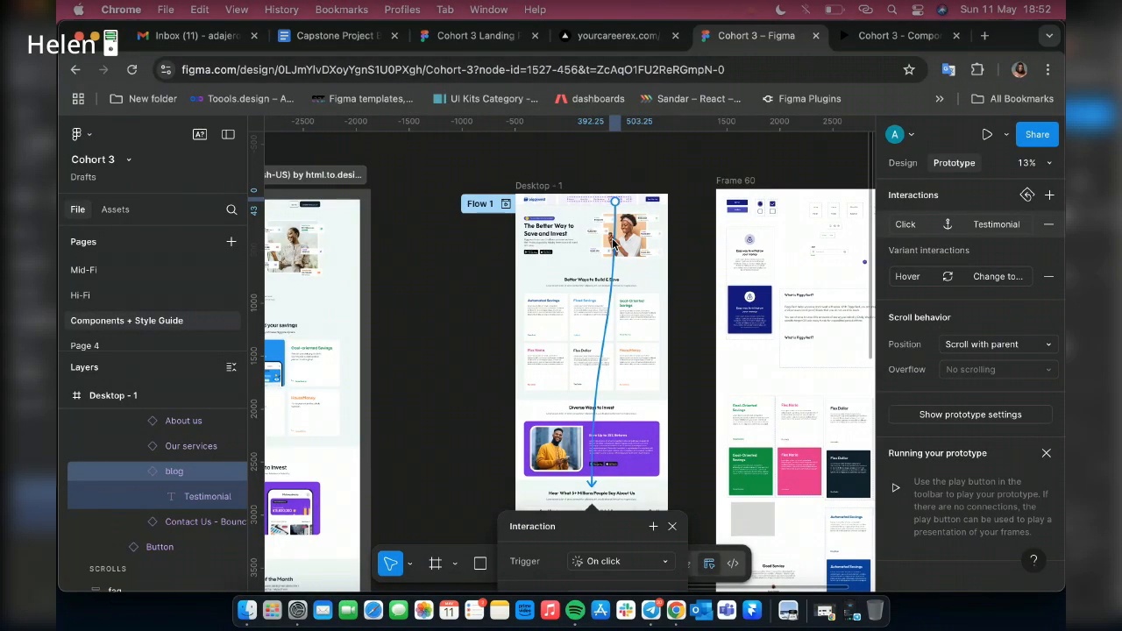
{"action": "left_click_drag", "start_coordinate": [603, 527], "coordinate": [614, 241]}
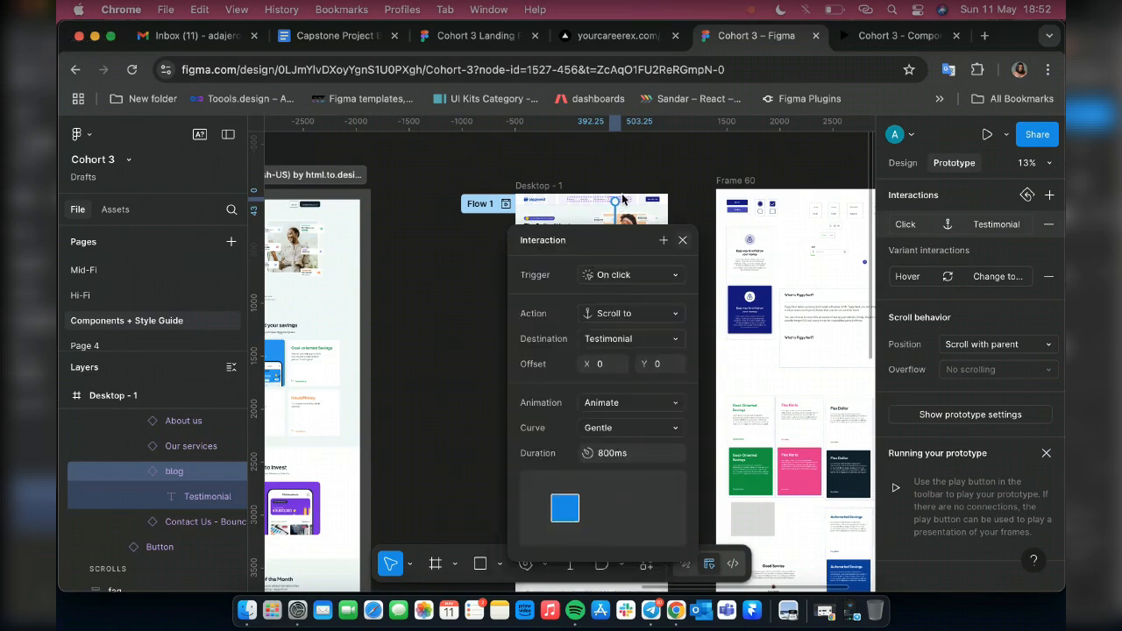
Connect the FAQ header link to a section further down the page with an on-click scroll-to interaction, and set its destination to Testimonial
{"action": "left_click", "coordinate": [628, 204]}
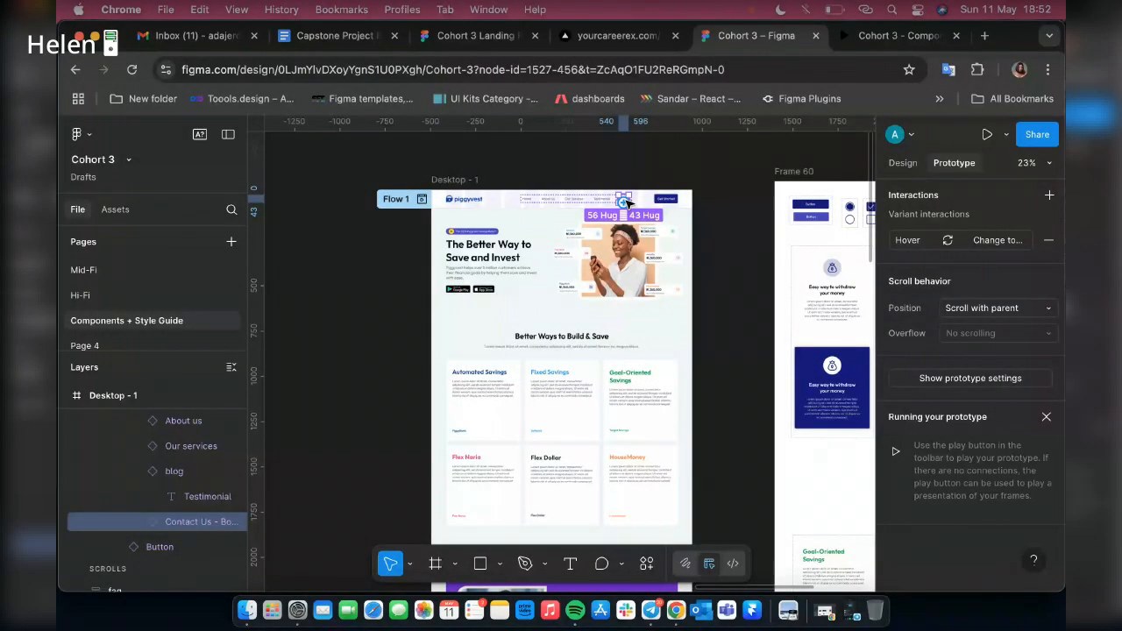
{"action": "scroll", "coordinate": [626, 203], "scroll_direction": "down", "scroll_amount": 3}
{"action": "left_click_drag", "start_coordinate": [621, 206], "coordinate": [638, 368]}
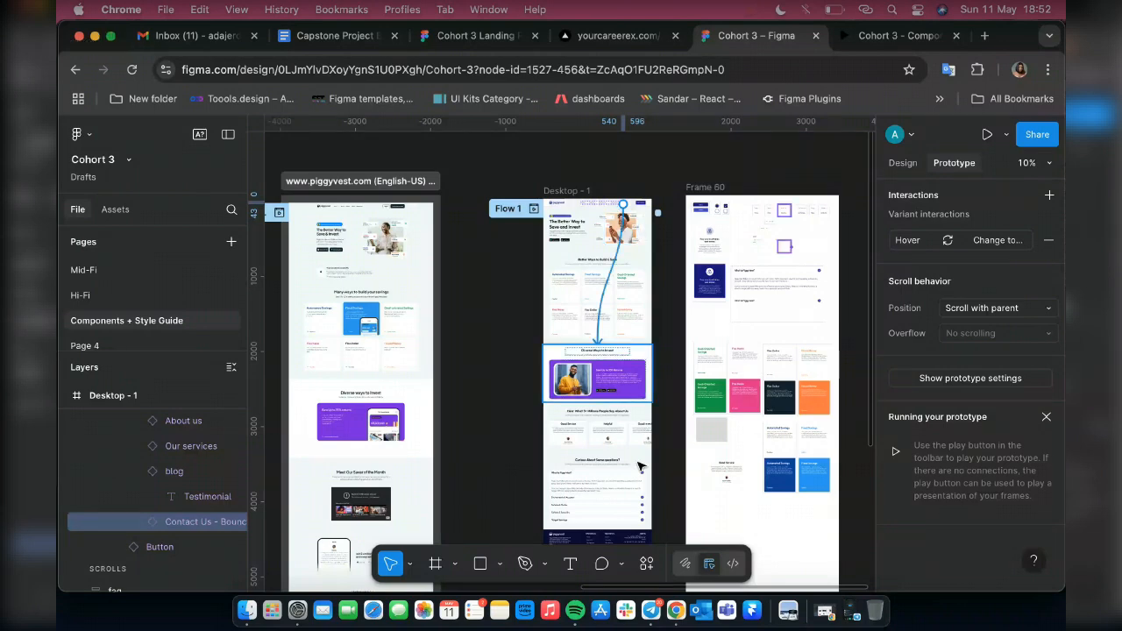
{"action": "left_click_drag", "start_coordinate": [640, 468], "coordinate": [625, 203]}
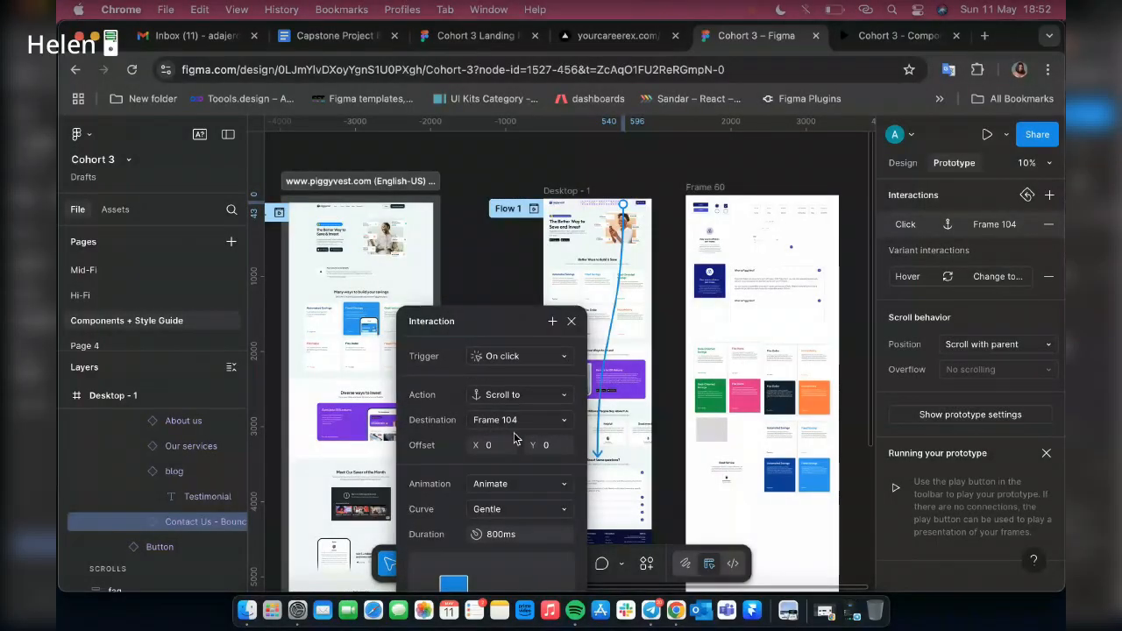
{"action": "left_click", "coordinate": [562, 426]}
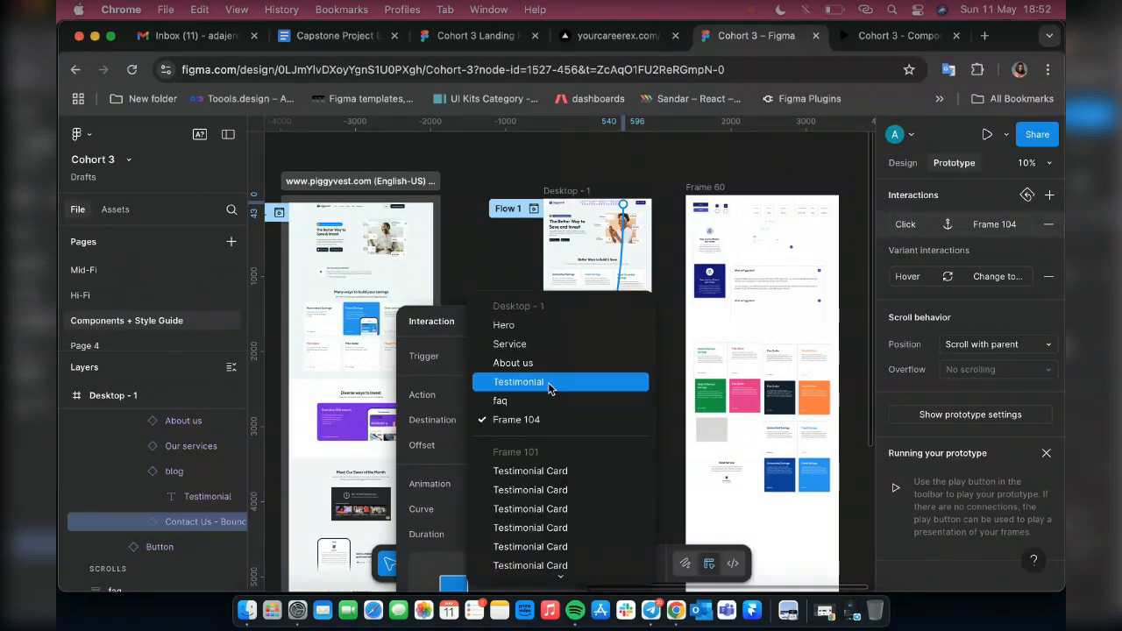
{"action": "left_click", "coordinate": [550, 388]}
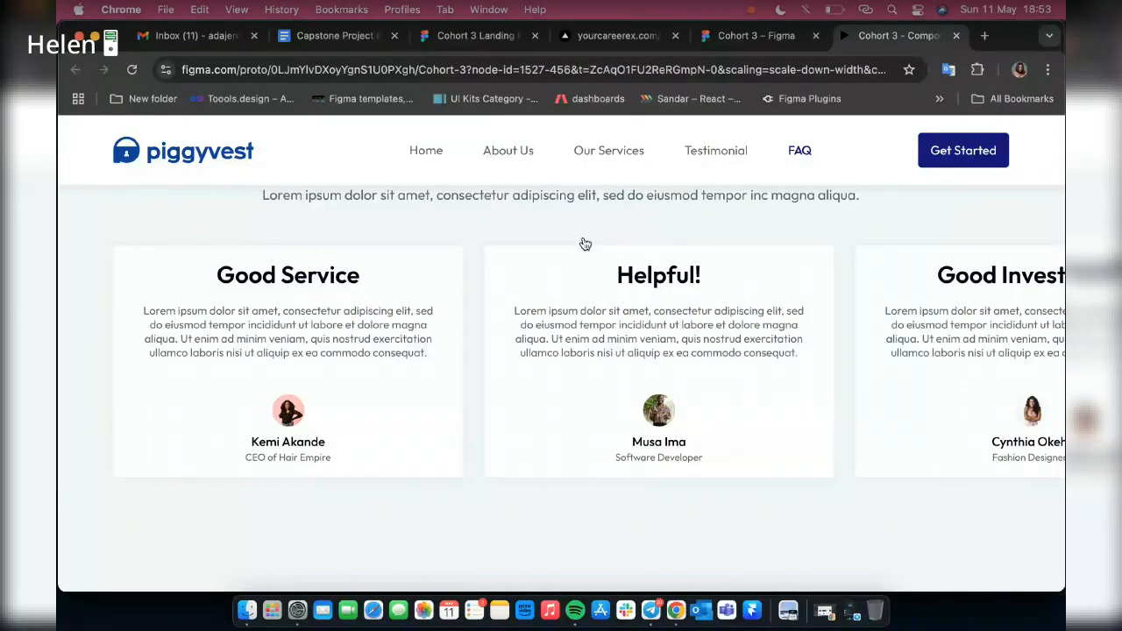
Test the Our Services header link in the prototype preview and review the page sections back up towards the hero
{"action": "scroll", "coordinate": [585, 244], "scroll_direction": "up", "scroll_amount": 2}
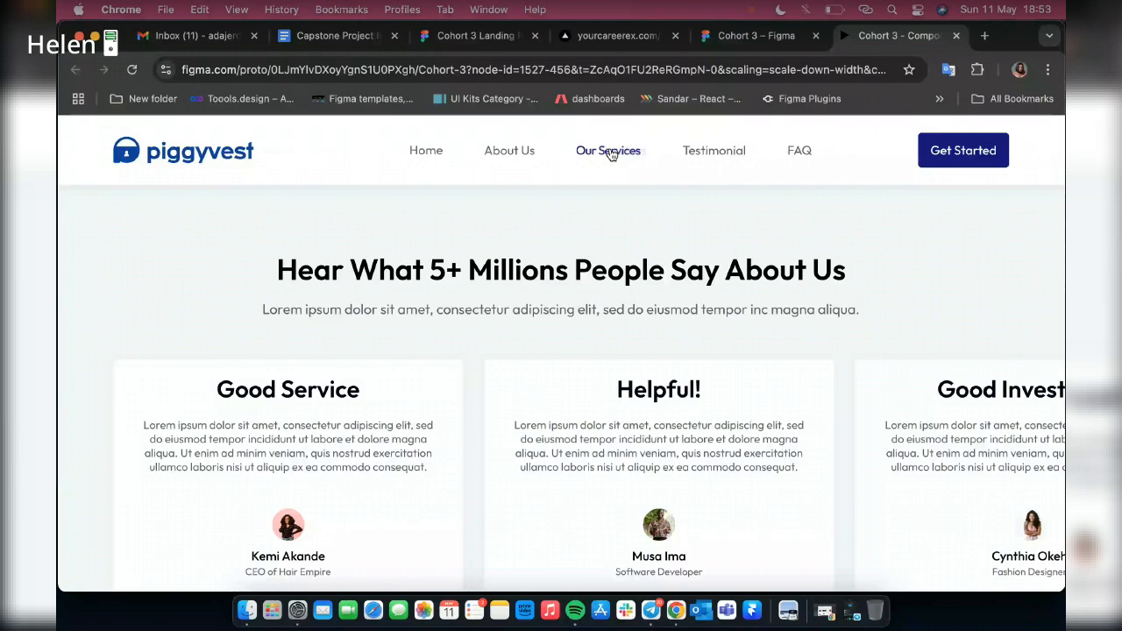
{"action": "left_click", "coordinate": [612, 152]}
{"action": "scroll", "coordinate": [560, 326], "scroll_direction": "up", "scroll_amount": 2}
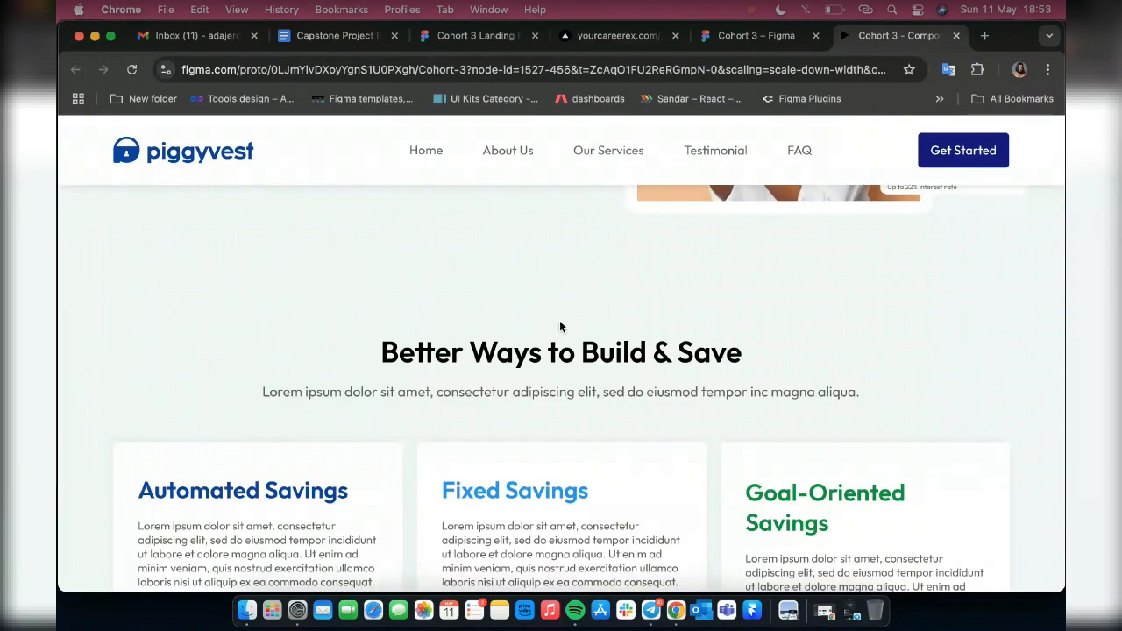
{"action": "scroll", "coordinate": [561, 327], "scroll_direction": "up", "scroll_amount": 5}
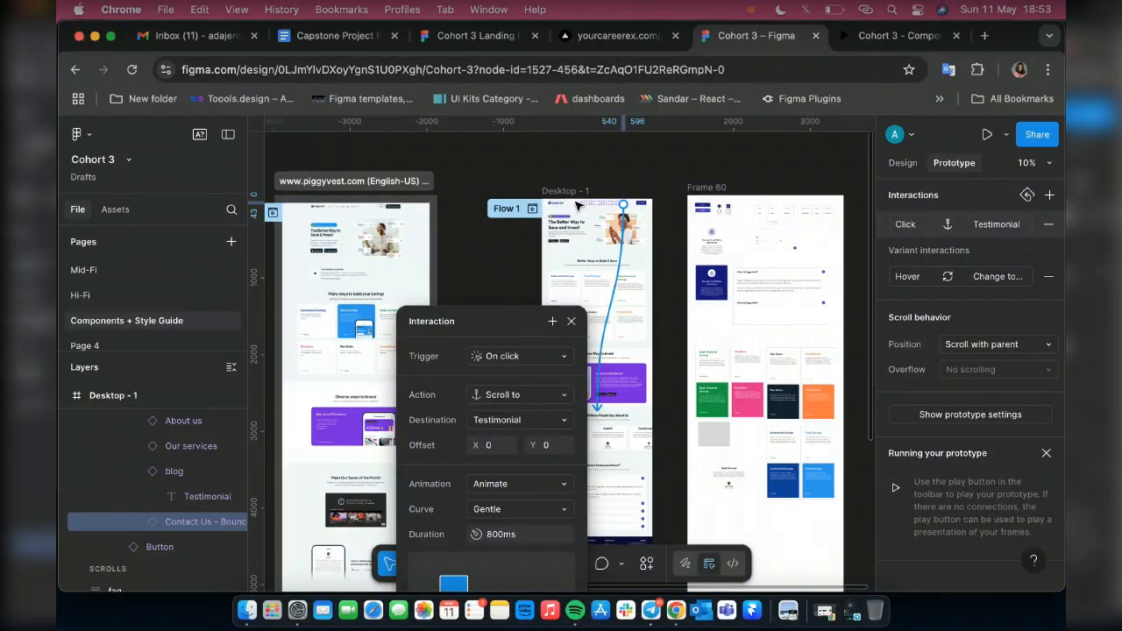
Connect the Home header link to the Hero section with an on-click scroll-to interaction
{"action": "scroll", "coordinate": [577, 204], "scroll_direction": "up", "scroll_amount": 3}
{"action": "scroll", "coordinate": [556, 215], "scroll_direction": "up", "scroll_amount": 4}
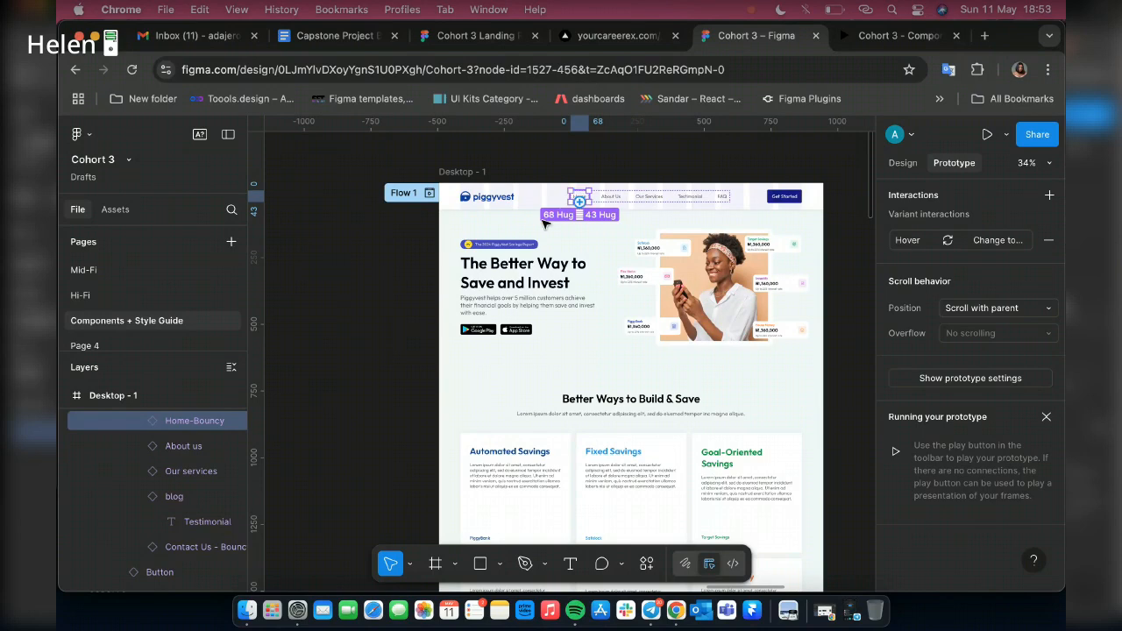
{"action": "left_click_drag", "start_coordinate": [579, 201], "coordinate": [629, 356]}
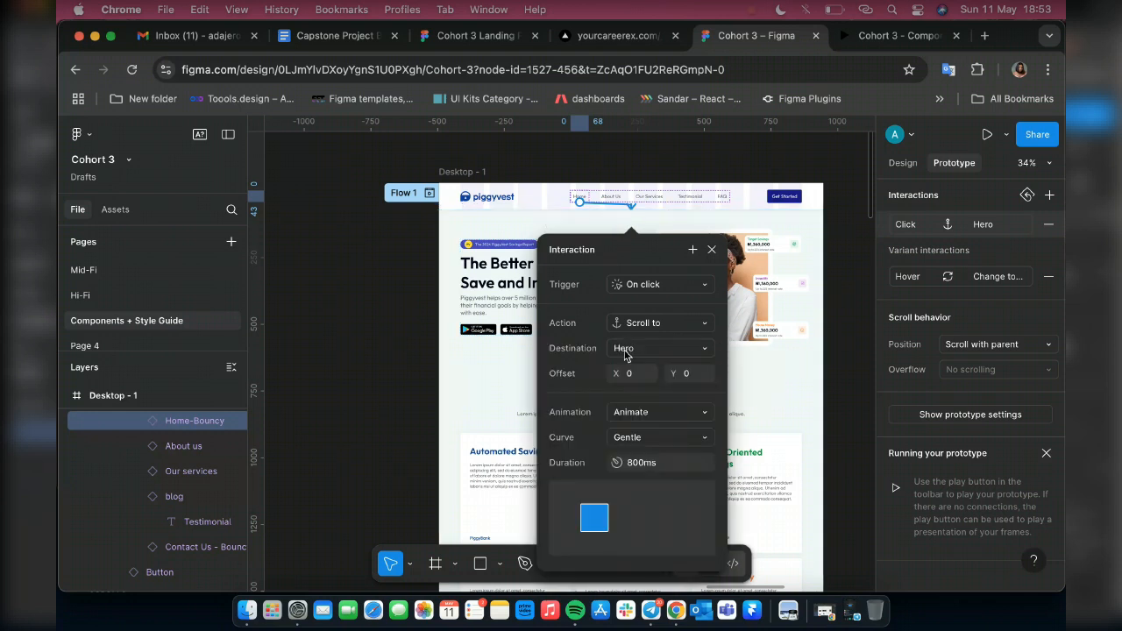
Select the Piggyvest logo in the Desktop - 1 header for prototyping
{"action": "left_click", "coordinate": [509, 200]}
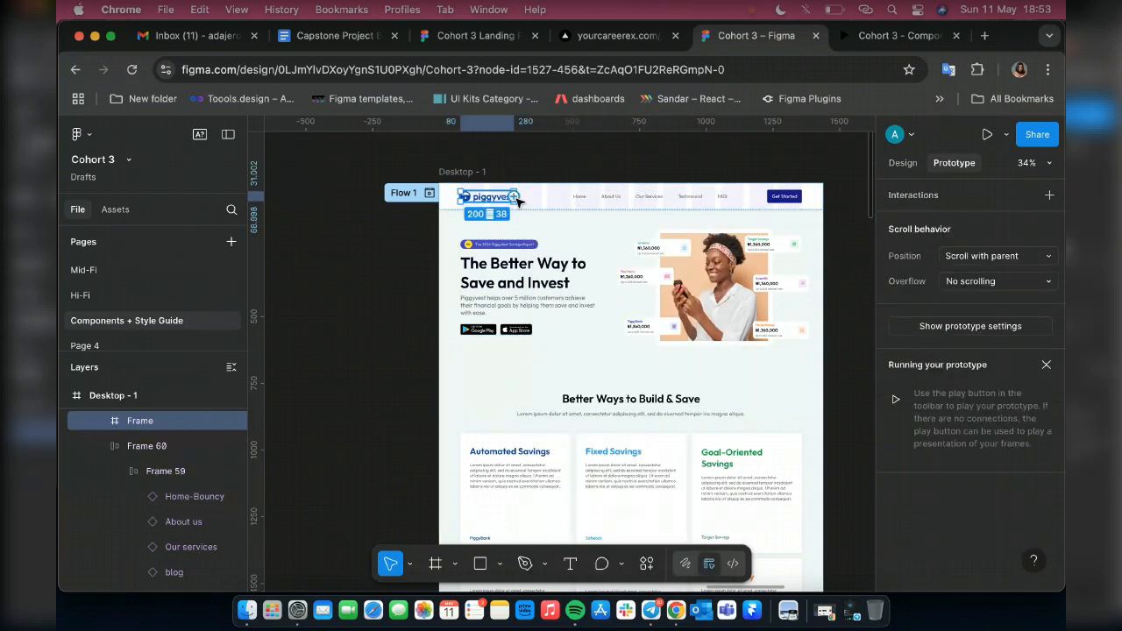